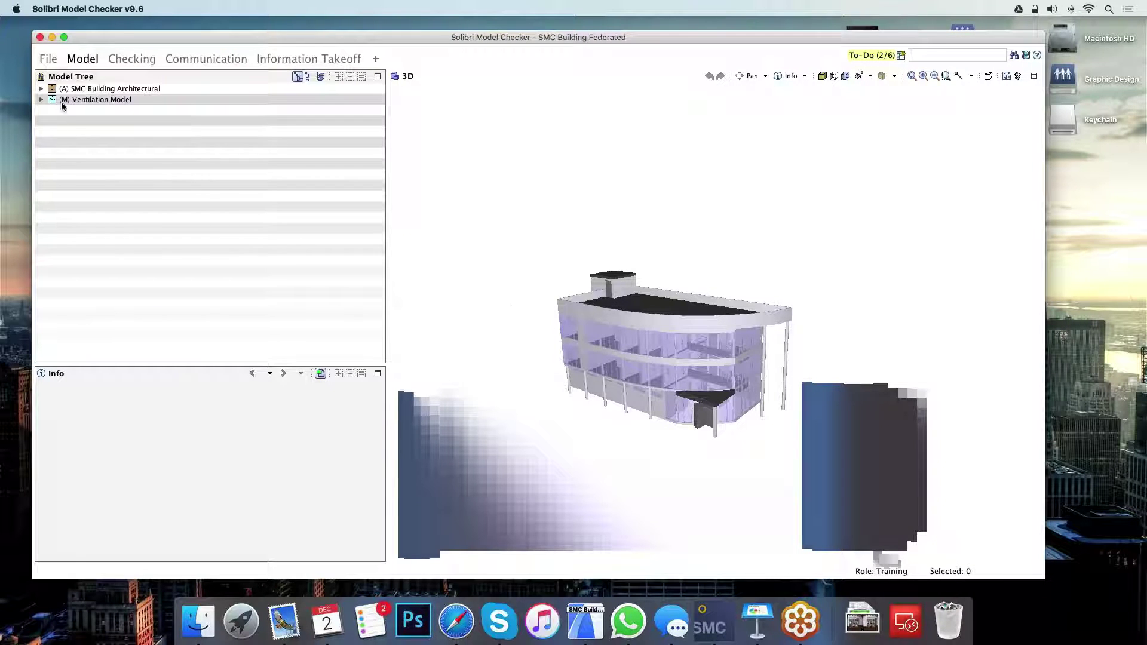
Show the properties of (A) SMC Building Architectural, then (M) Ventilation Model, and pan the 3D view.
click(137, 90)
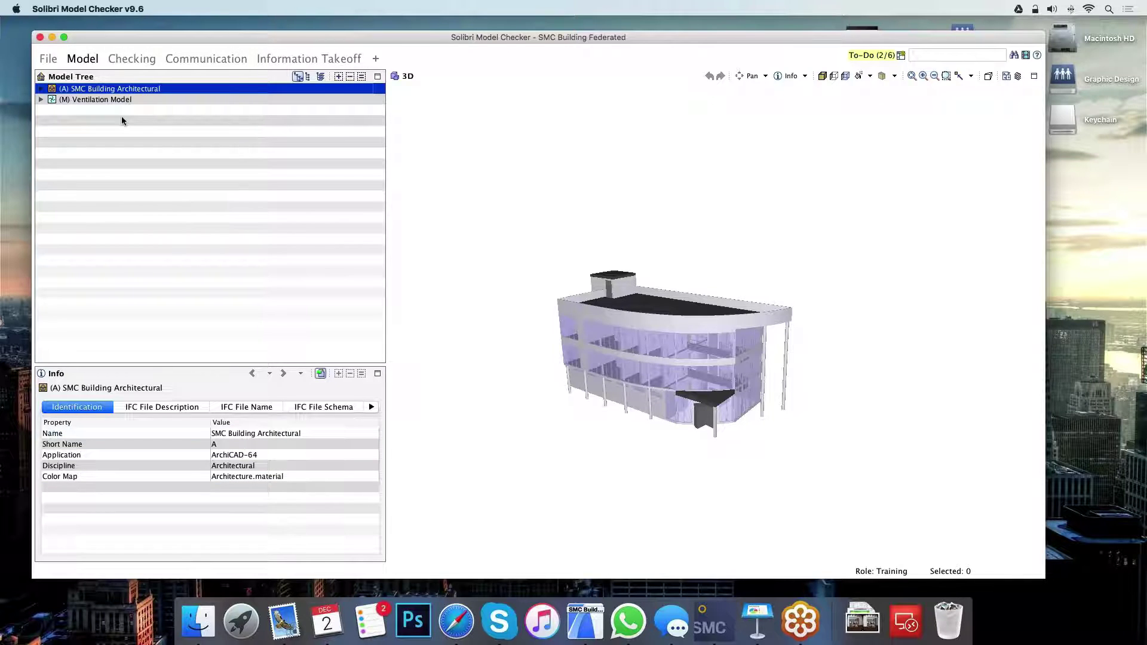
click(113, 100)
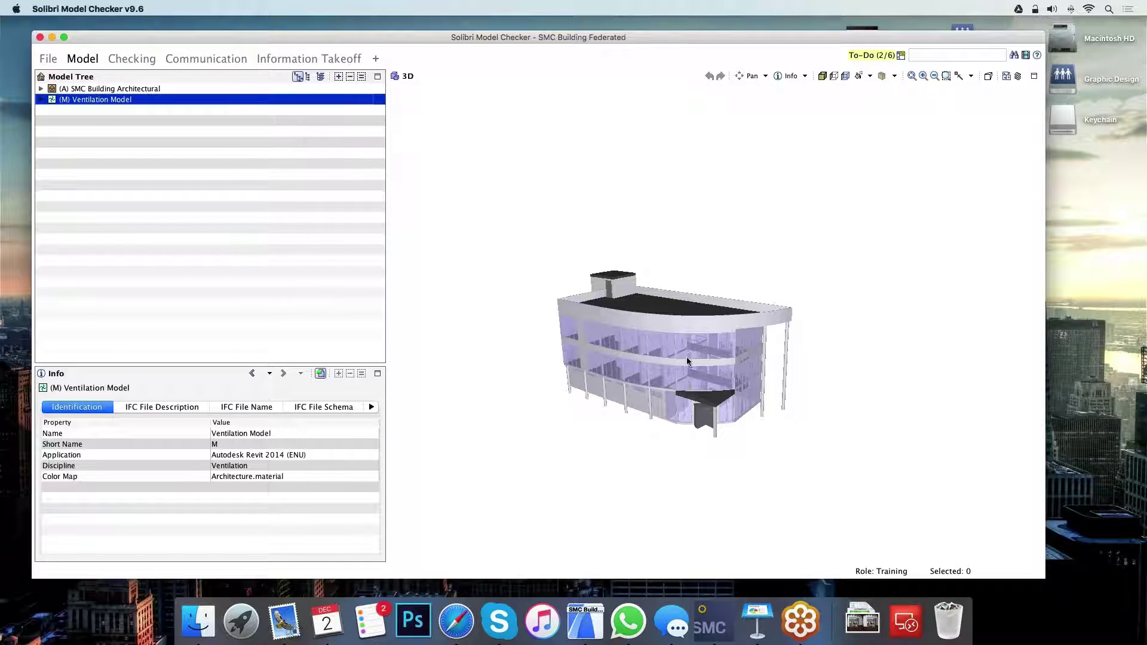
mouse_move(696, 325)
mouse_down()
mouse_move(865, 328)
mouse_move(548, 303)
mouse_move(730, 322)
mouse_up()
Isolate the ventilation ductwork in 3D and inspect the properties of Air Terminal.2.13.
click(362, 76)
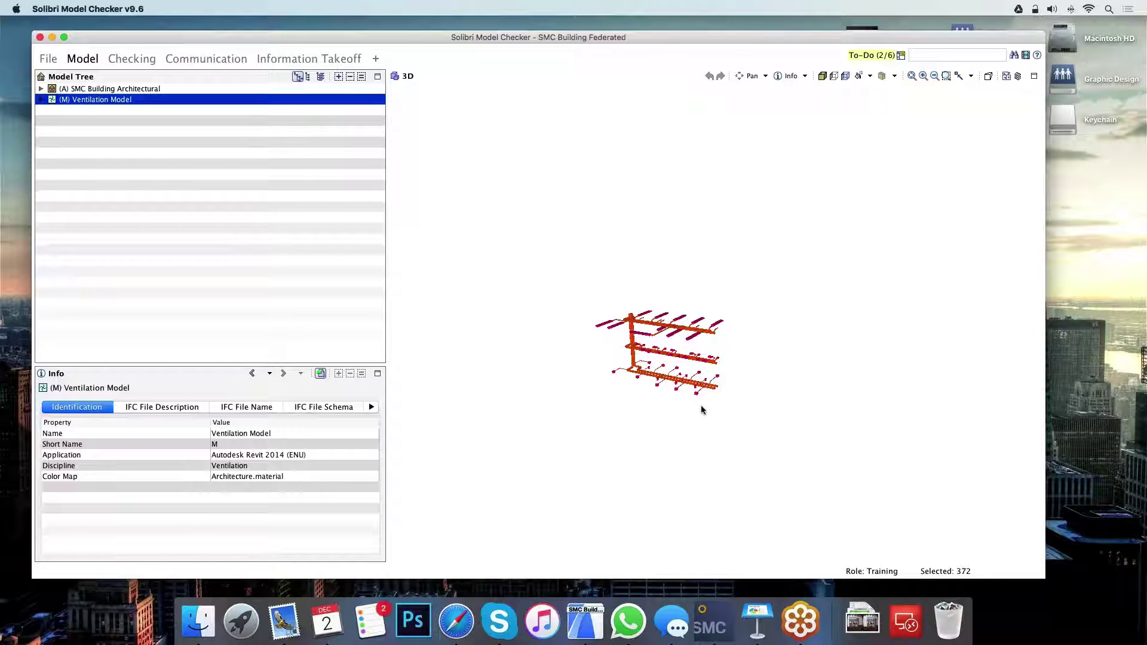
scroll(698, 376, up, 1)
scroll(697, 376, up, 2)
mouse_move(697, 376)
mouse_down()
mouse_move(717, 359)
mouse_move(694, 381)
mouse_up()
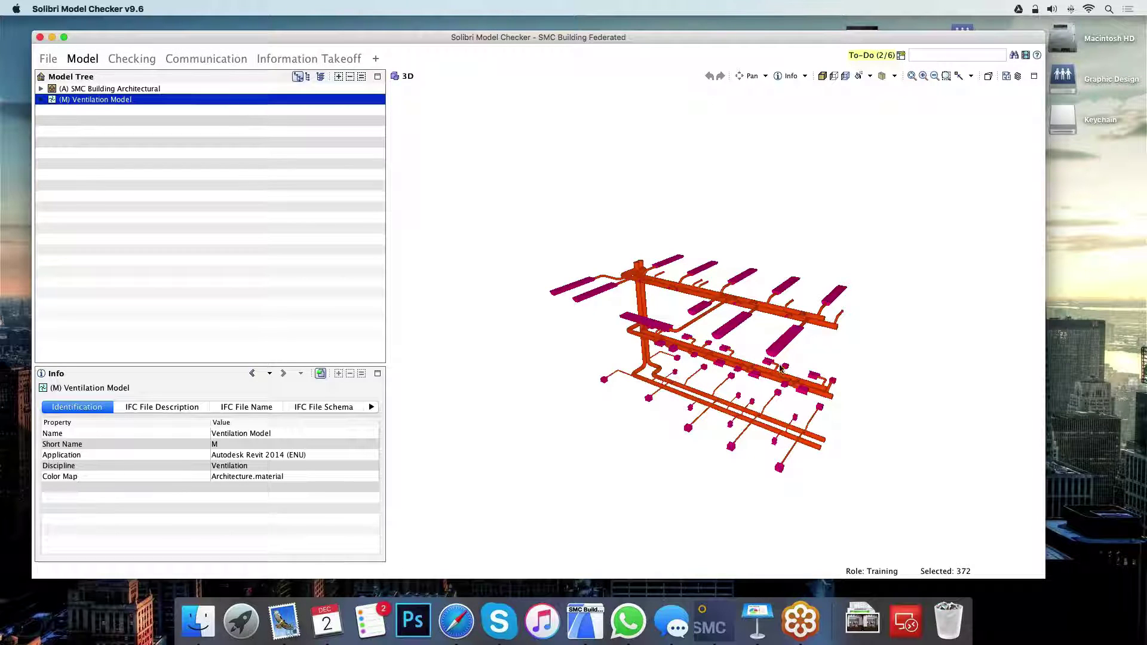
click(787, 347)
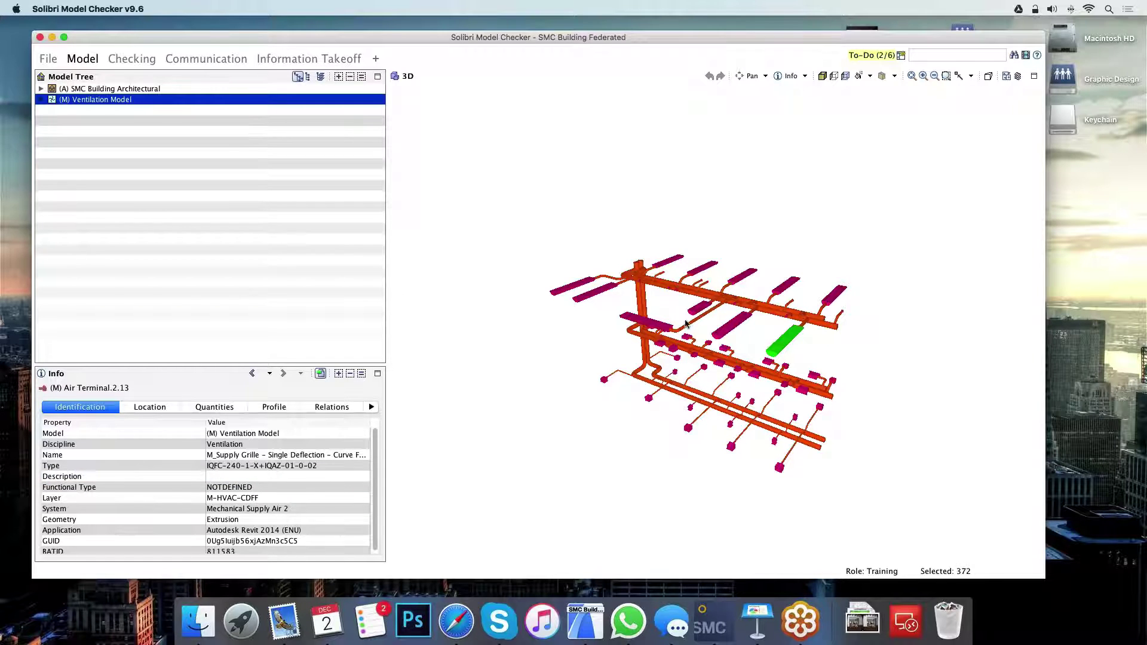
Restore the translucent building around the ducts and orbit it to review several angles.
click(845, 76)
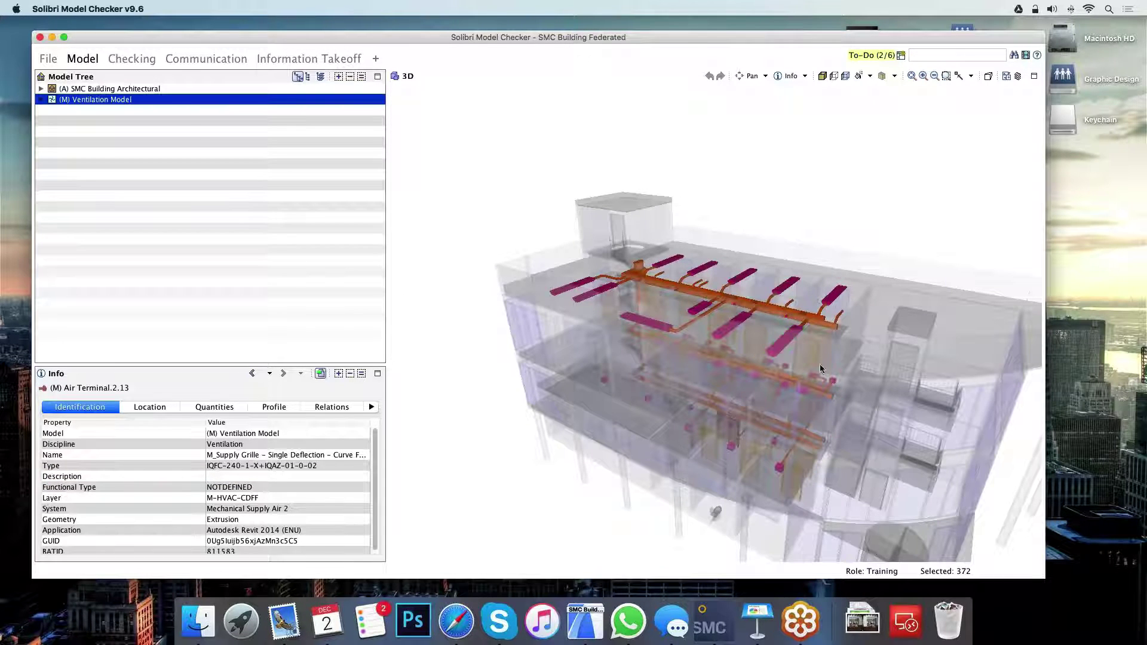
drag(854, 443, 665, 406)
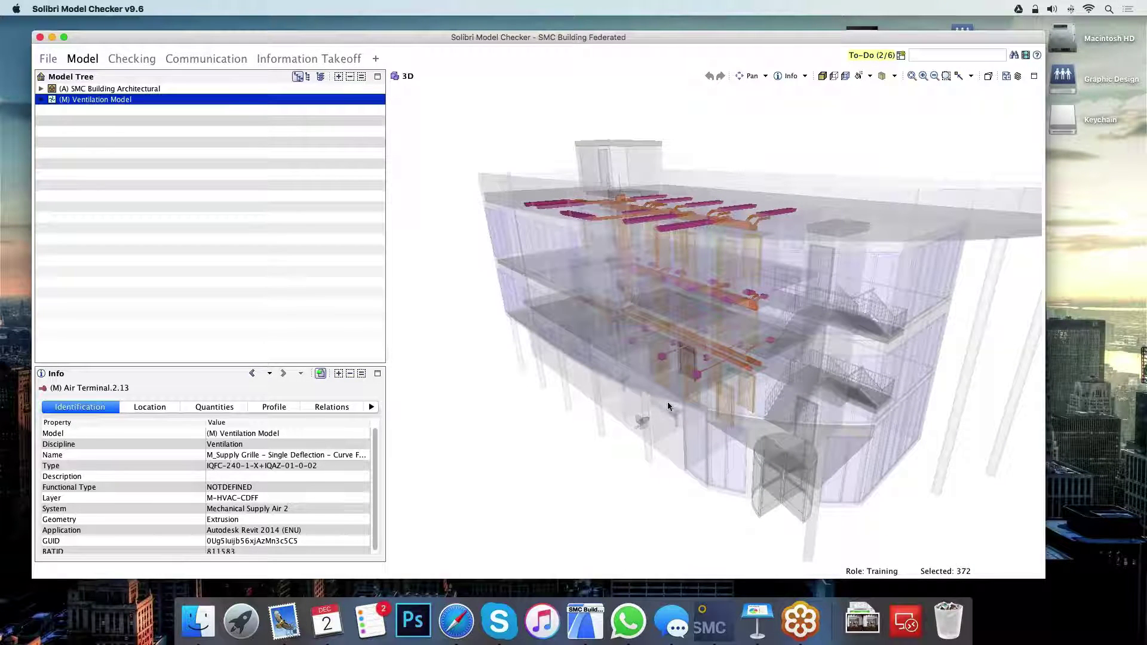
drag(825, 424, 686, 402)
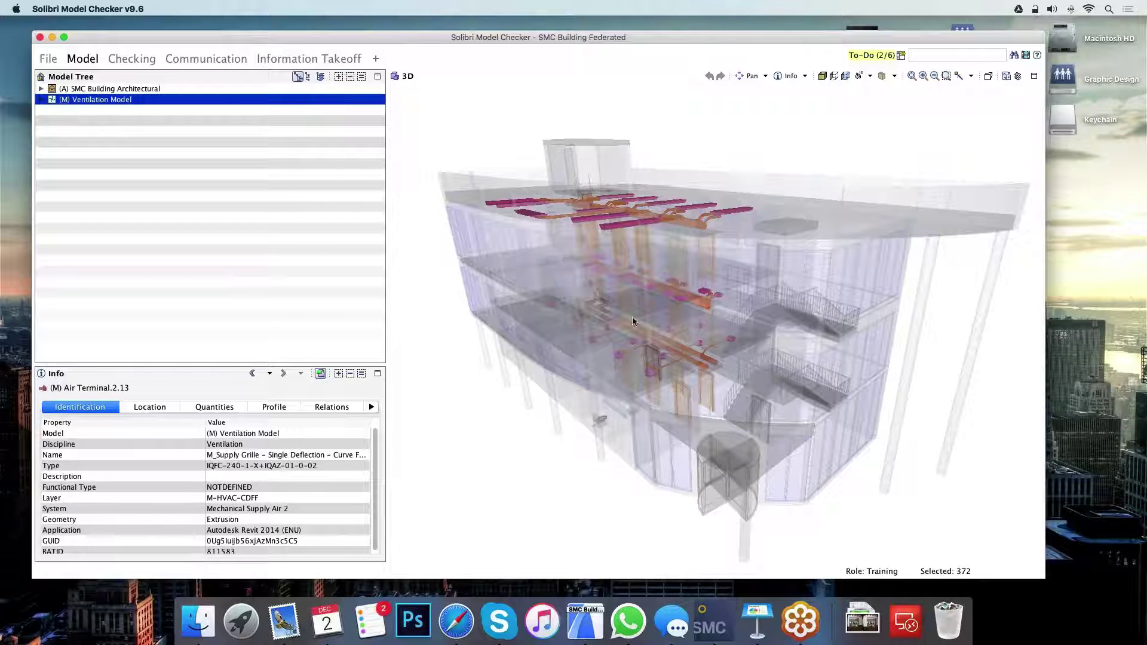
mouse_move(633, 322)
drag(643, 322, 738, 302)
mouse_move(739, 328)
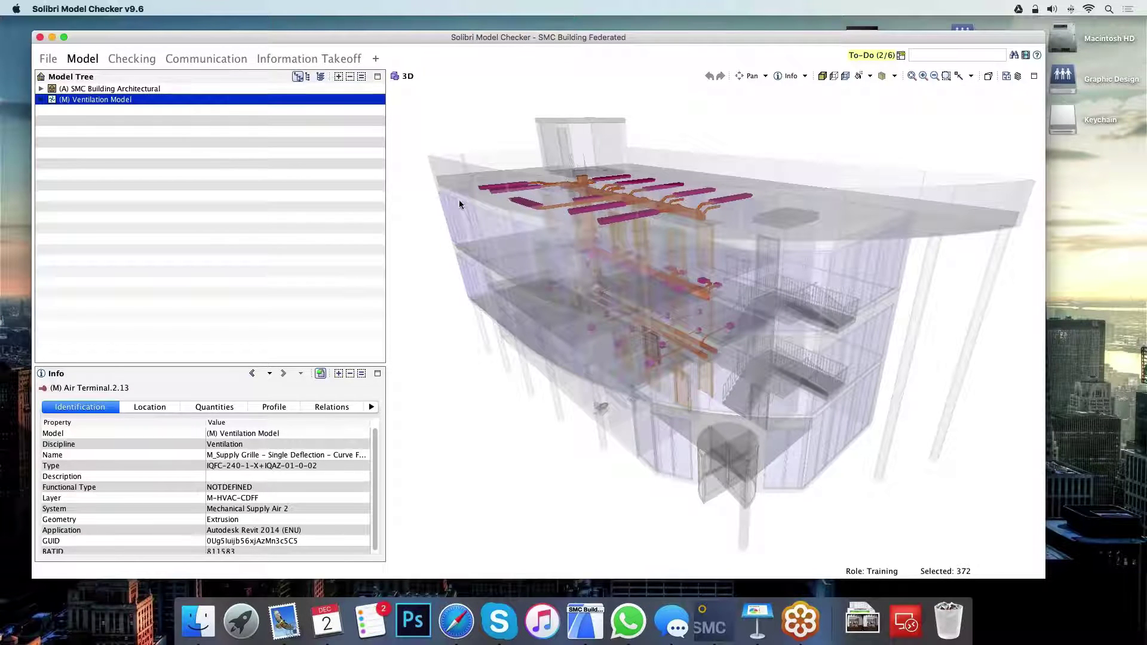
click(133, 58)
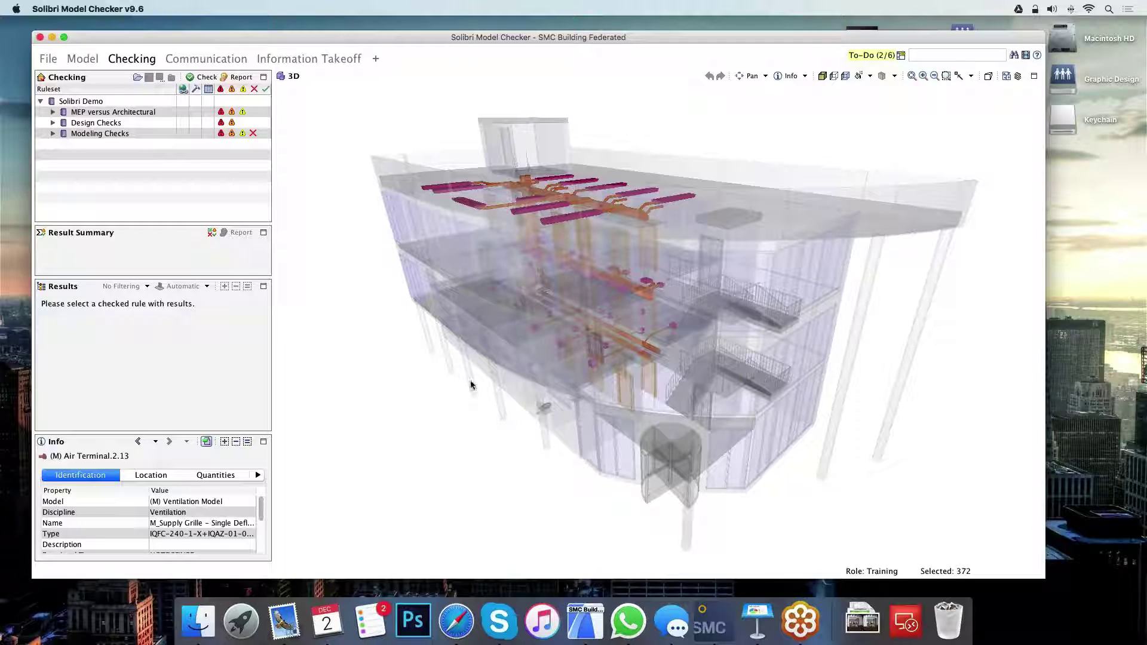
Show the Intersections of Suspended Ceiling results of the MEP versus Architectural Building Services and Other rule.
click(53, 113)
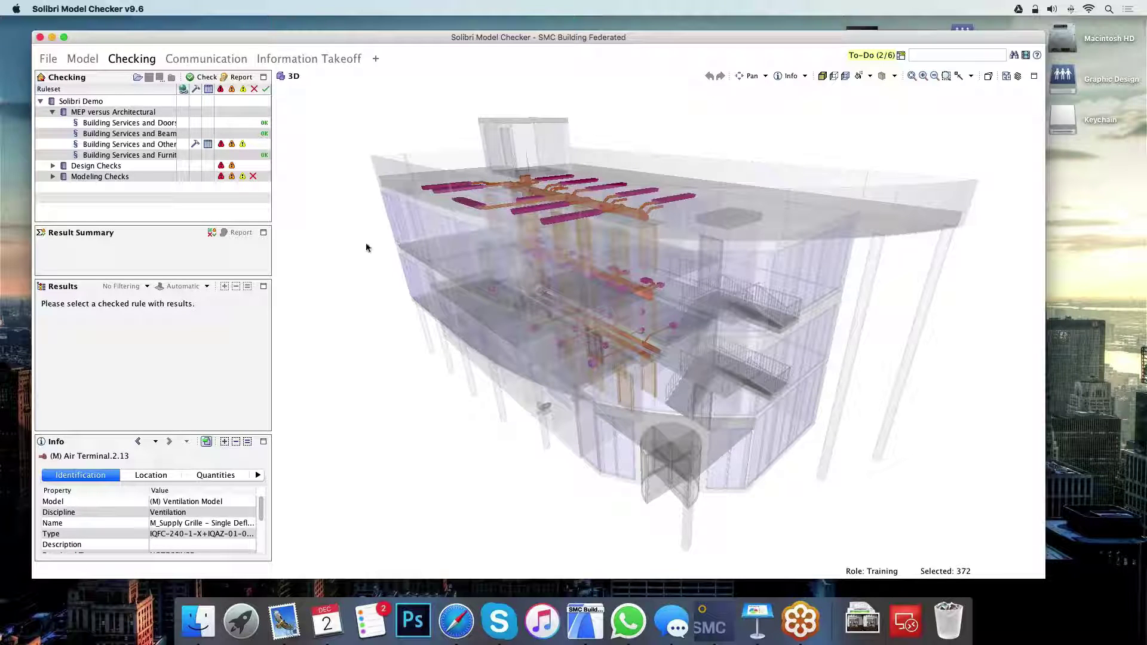
click(111, 145)
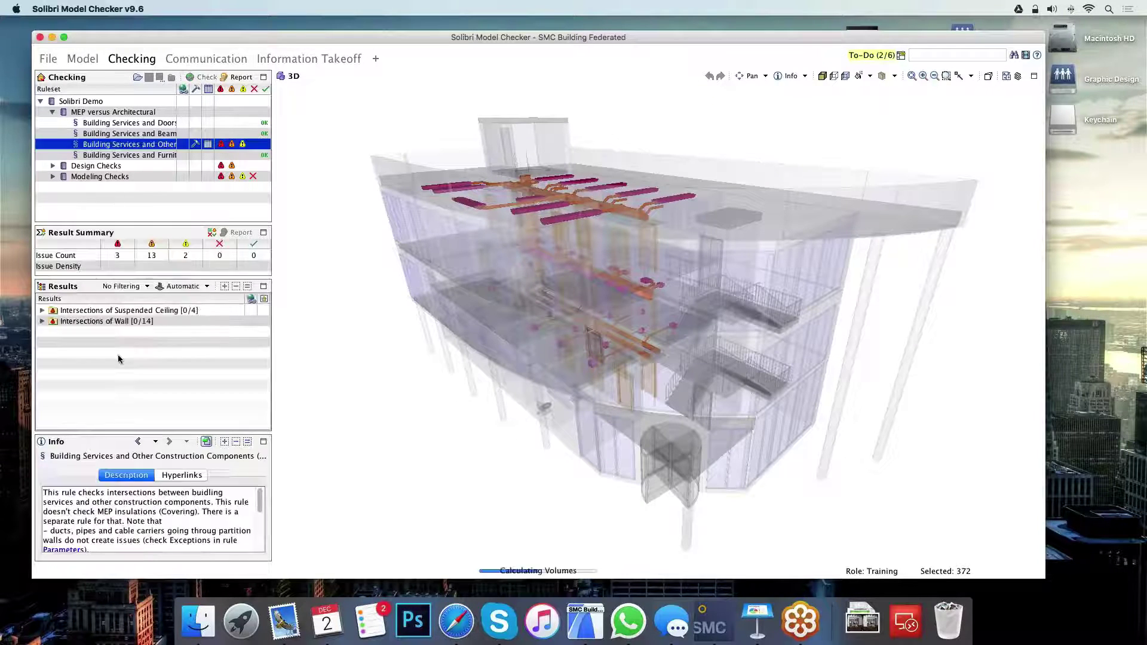
click(92, 311)
double_click(92, 311)
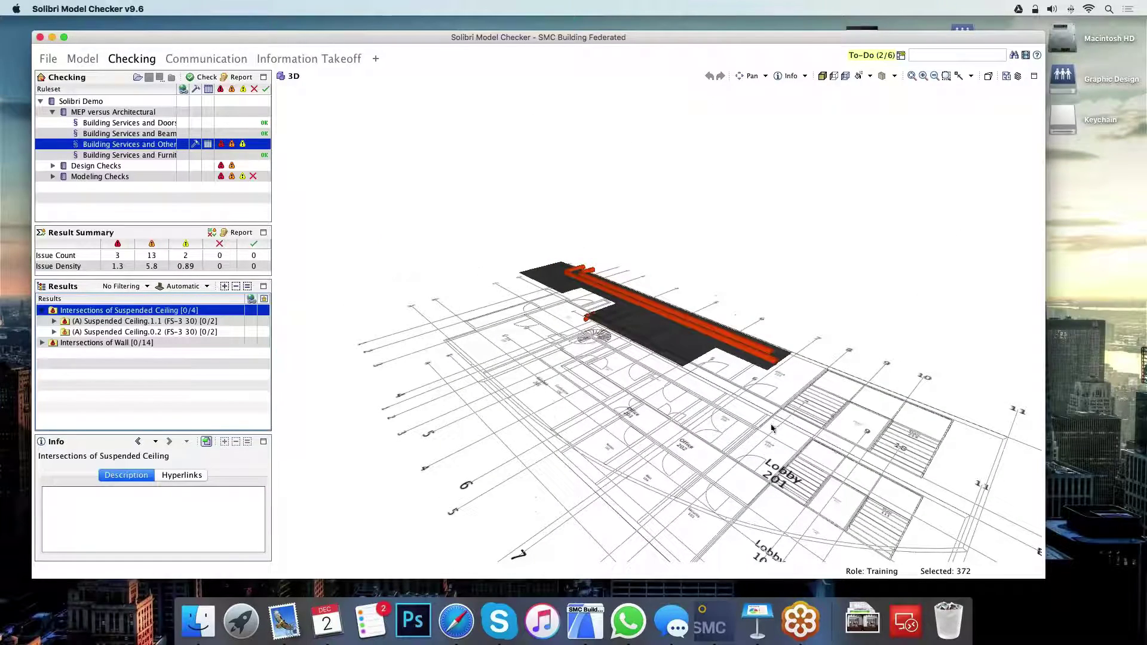
Zoom to the ceiling clash and inspect Duct.1.39, its neighbouring duct and the ceiling slab.
mouse_move(797, 415)
mouse_down()
mouse_move(745, 409)
mouse_move(743, 381)
mouse_move(666, 360)
mouse_move(663, 385)
mouse_move(664, 349)
mouse_up()
scroll(663, 385, up, 3)
scroll(664, 385, down, 3)
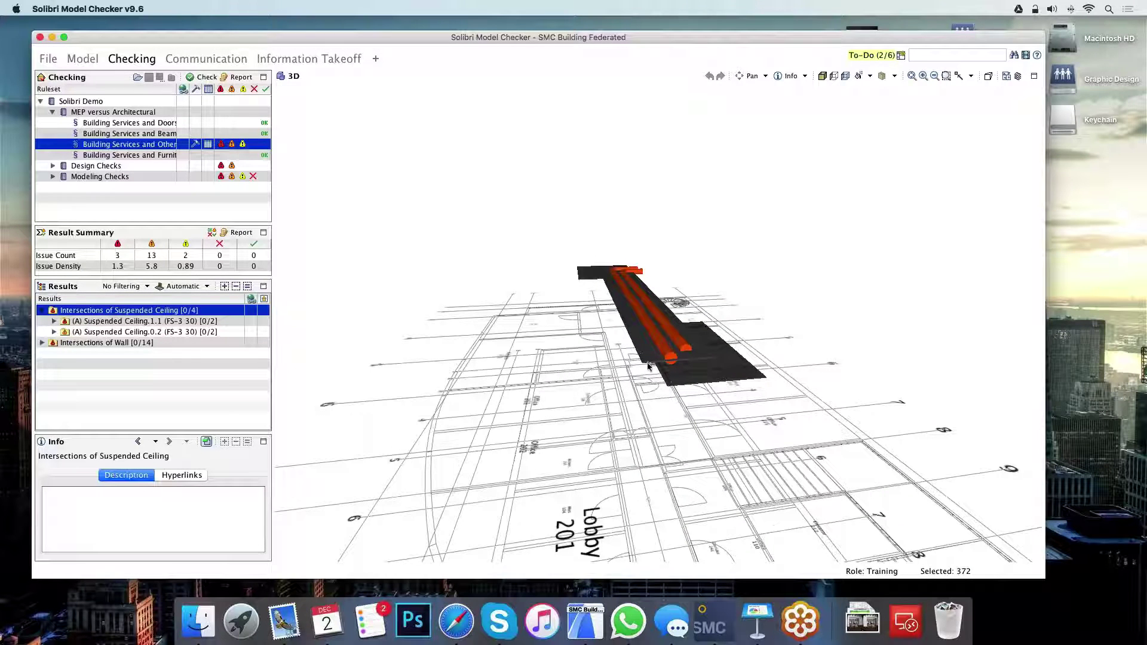
click(668, 353)
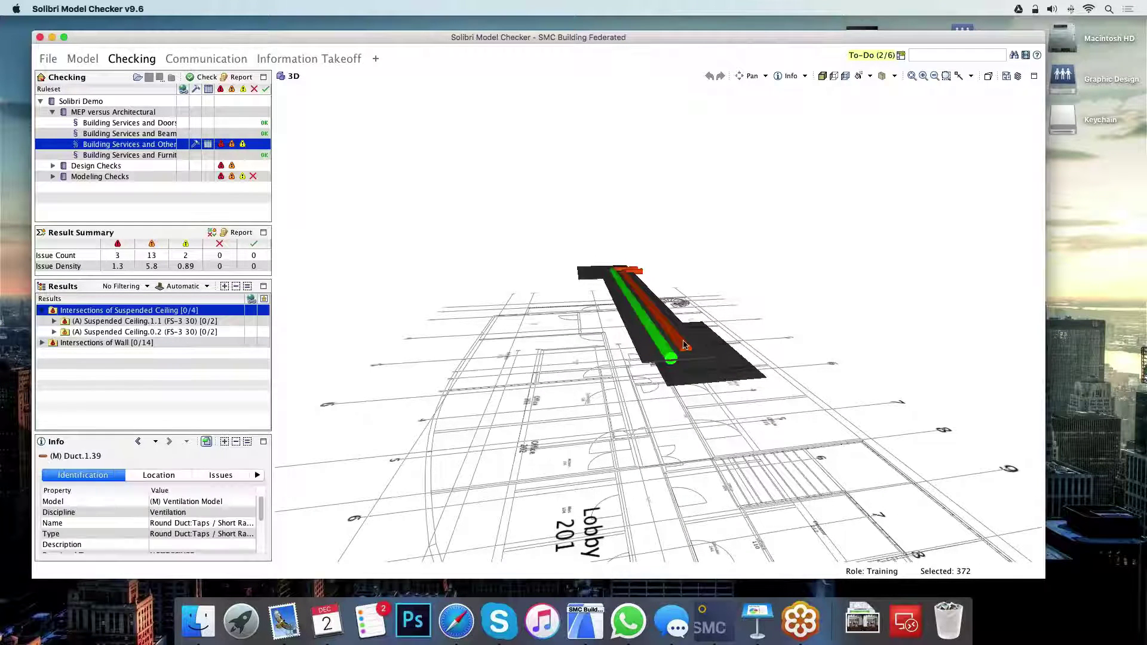
click(684, 345)
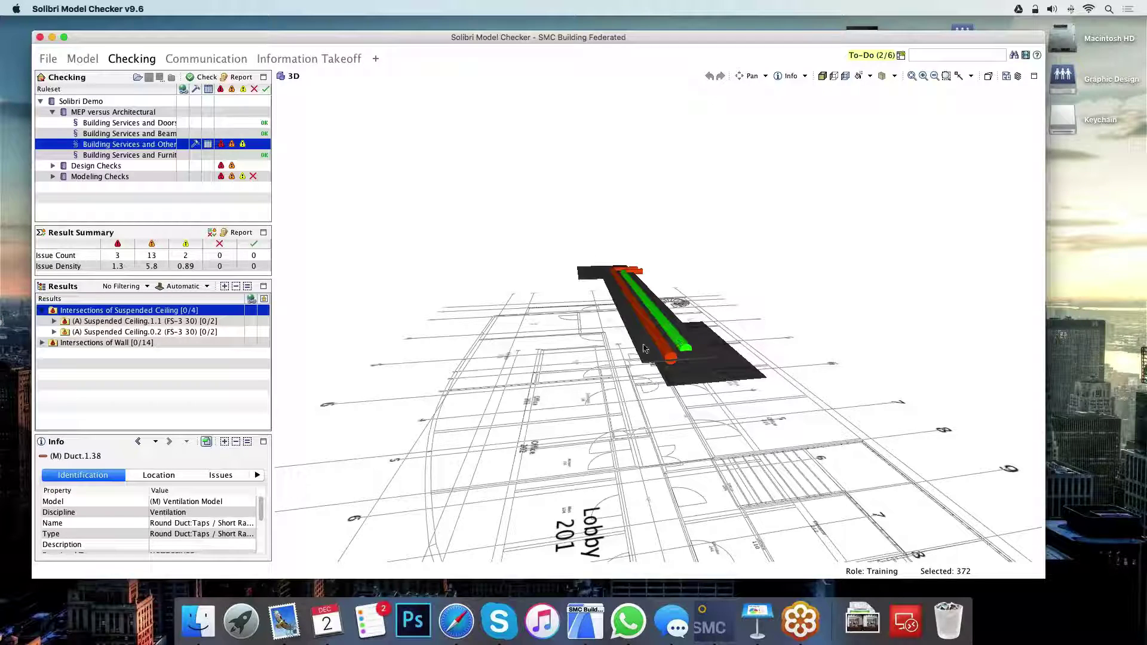
click(681, 358)
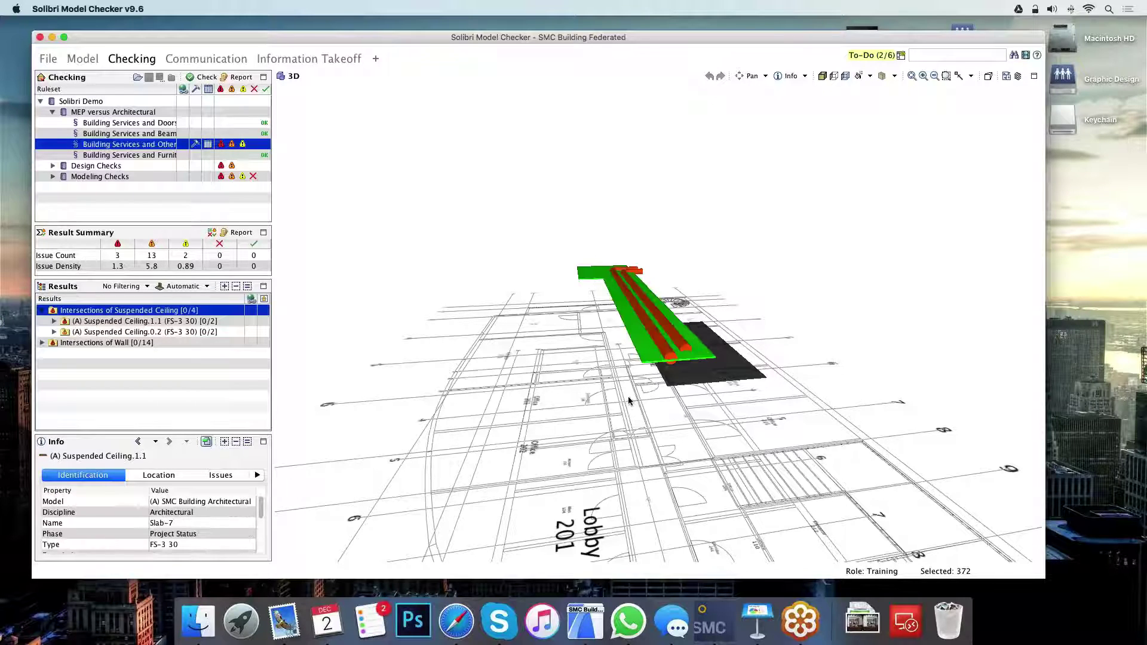
click(669, 355)
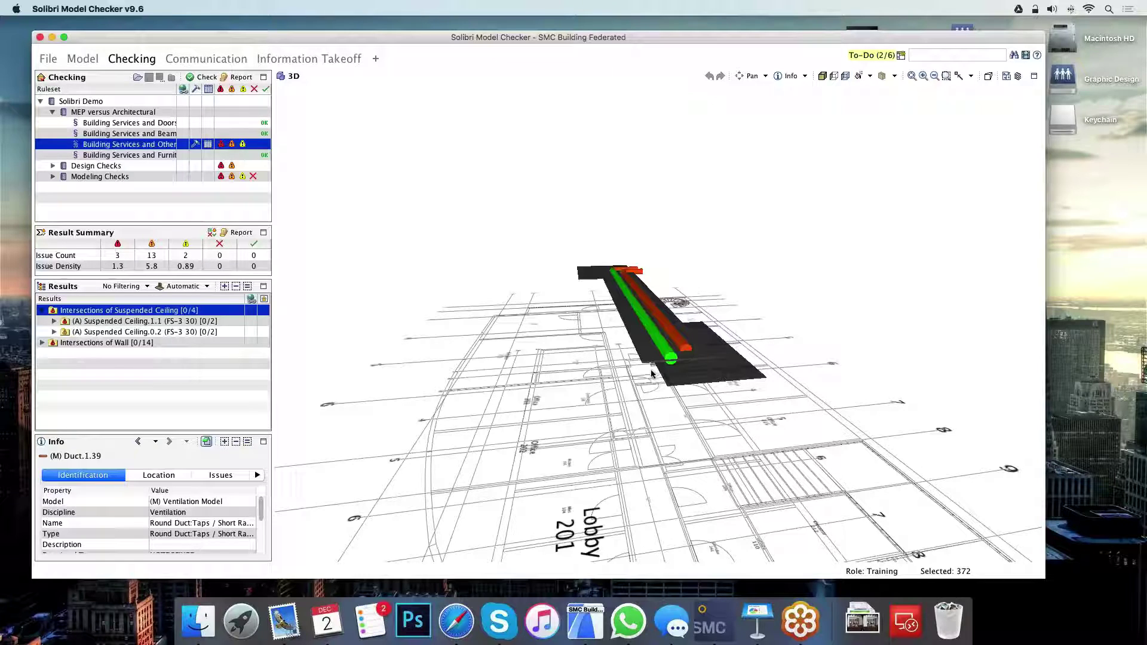
Create an issue slide for the suspended-ceiling intersections, using the default description plus 'Fix ducts'.
right_click(144, 315)
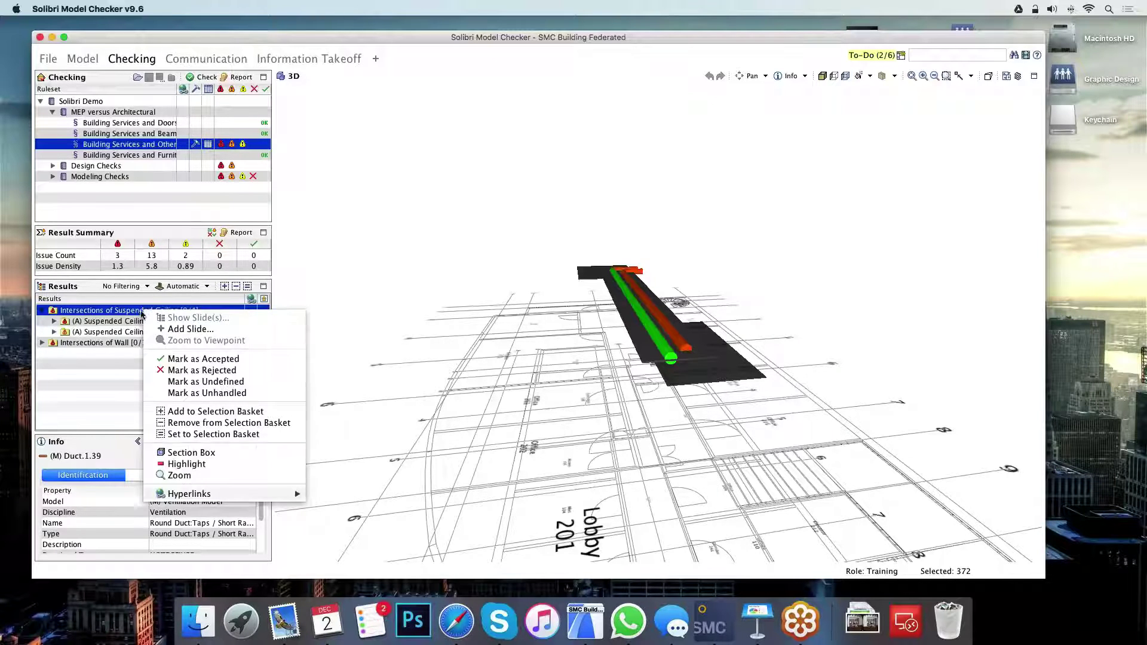
click(191, 330)
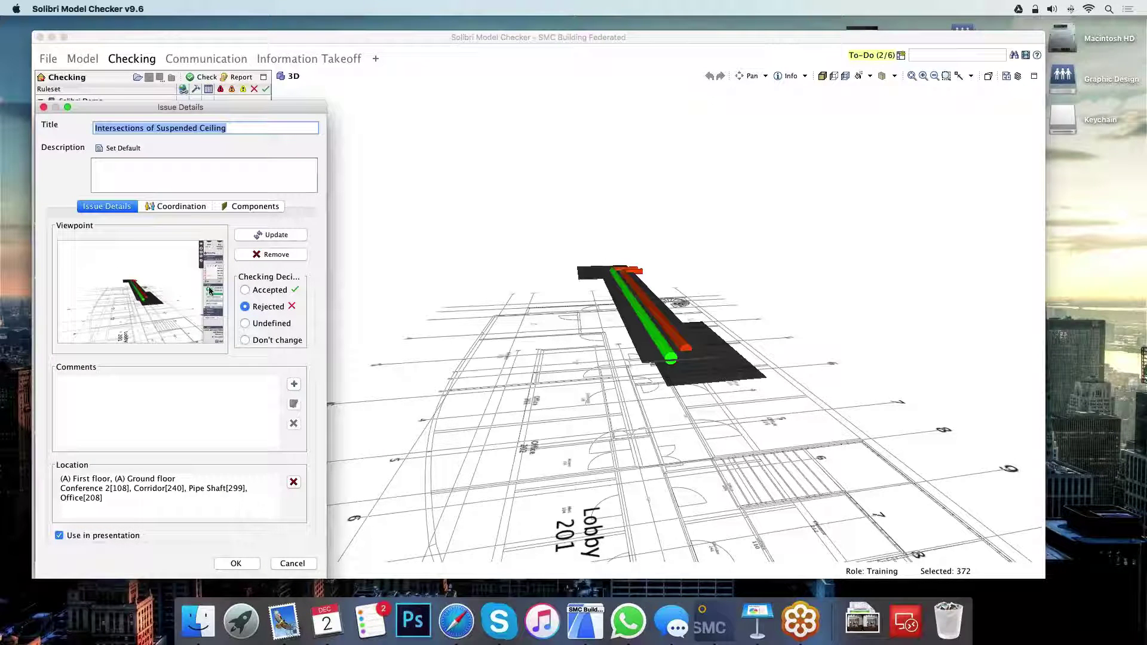
click(101, 148)
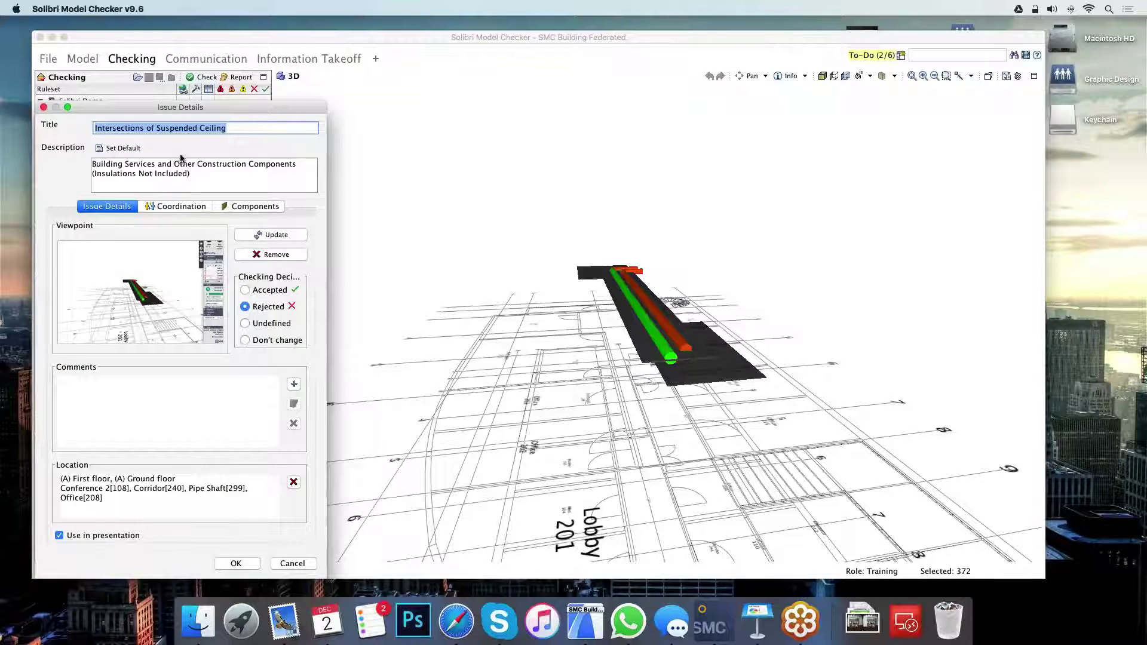
click(201, 177)
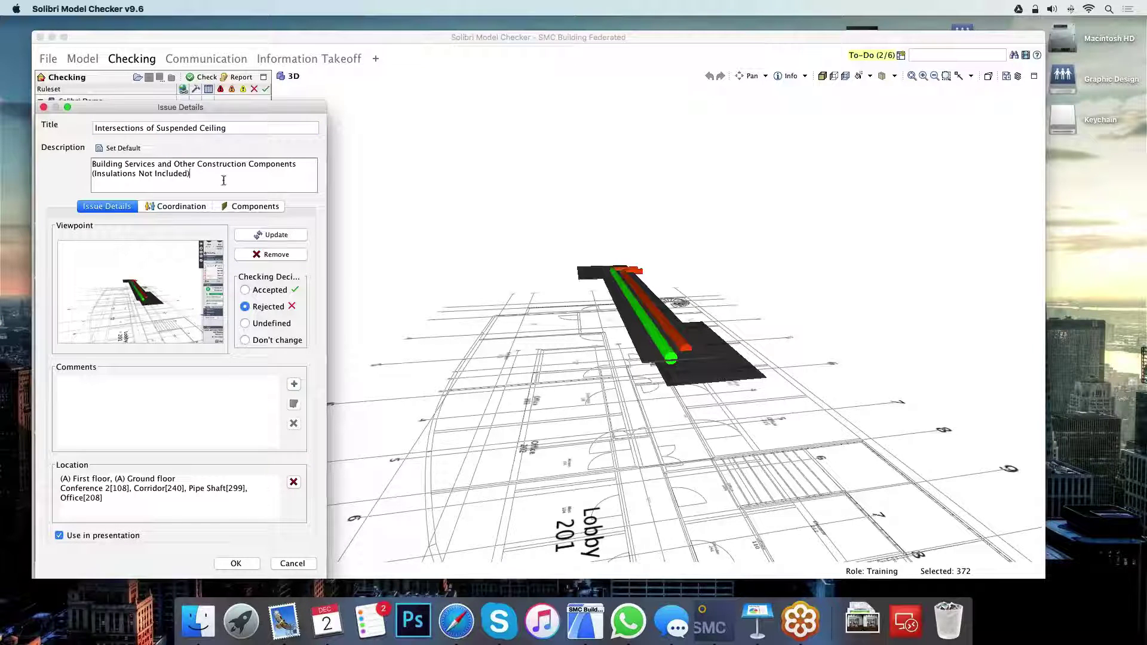
text(Fix ducts)
click(177, 206)
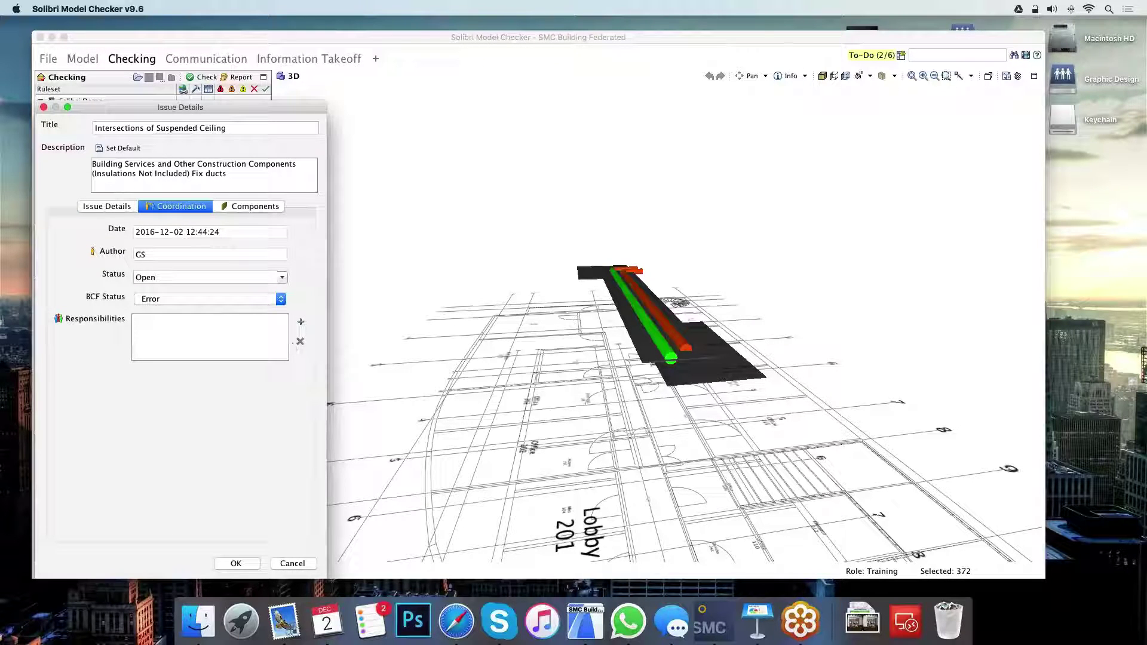
Assign ARC and VEN as responsible parties for the issue.
click(300, 321)
click(139, 306)
double_click(212, 293)
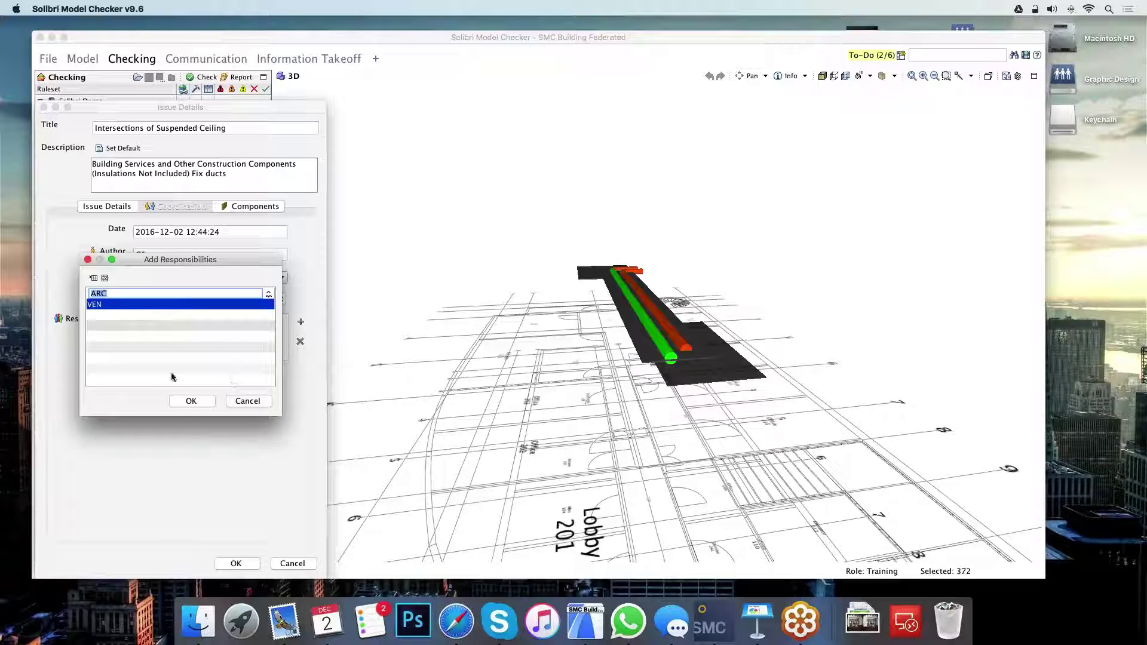
click(187, 401)
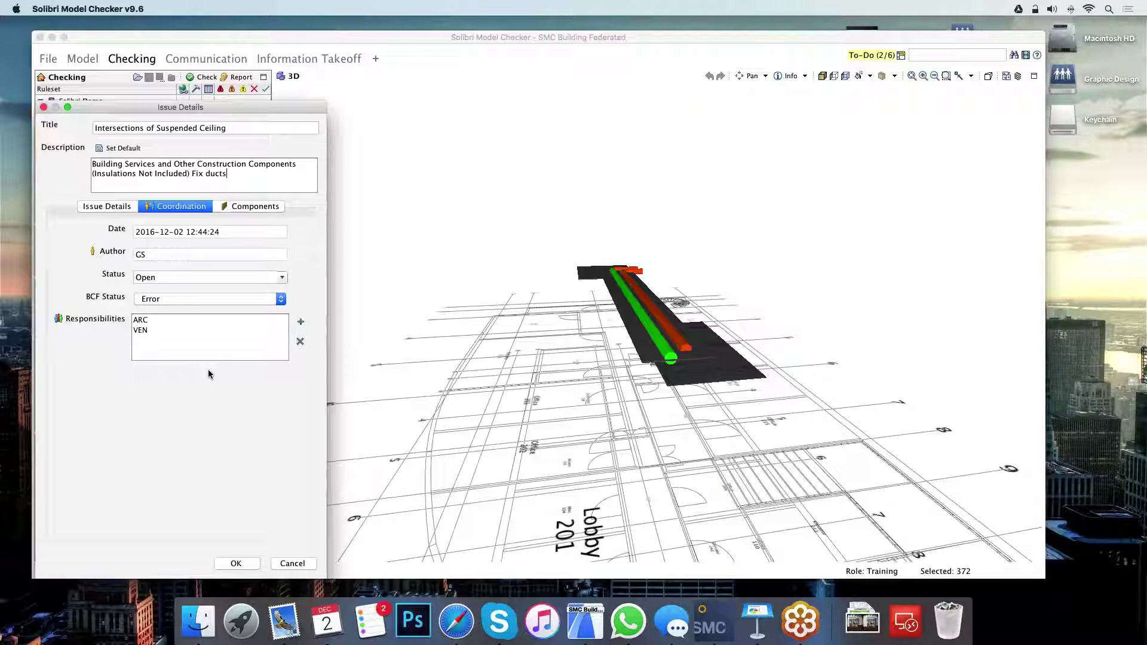
Review the issue's components Duct.1.38, Duct.1.39 and Duct Fitting.1.31, then save the issue.
click(253, 207)
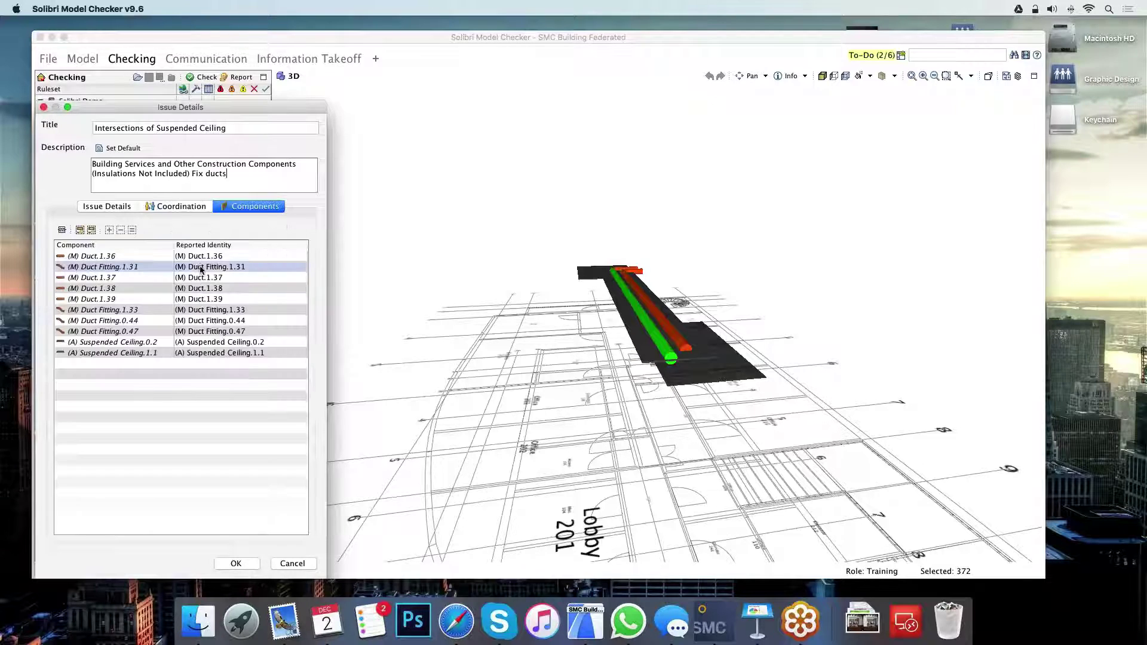
click(197, 288)
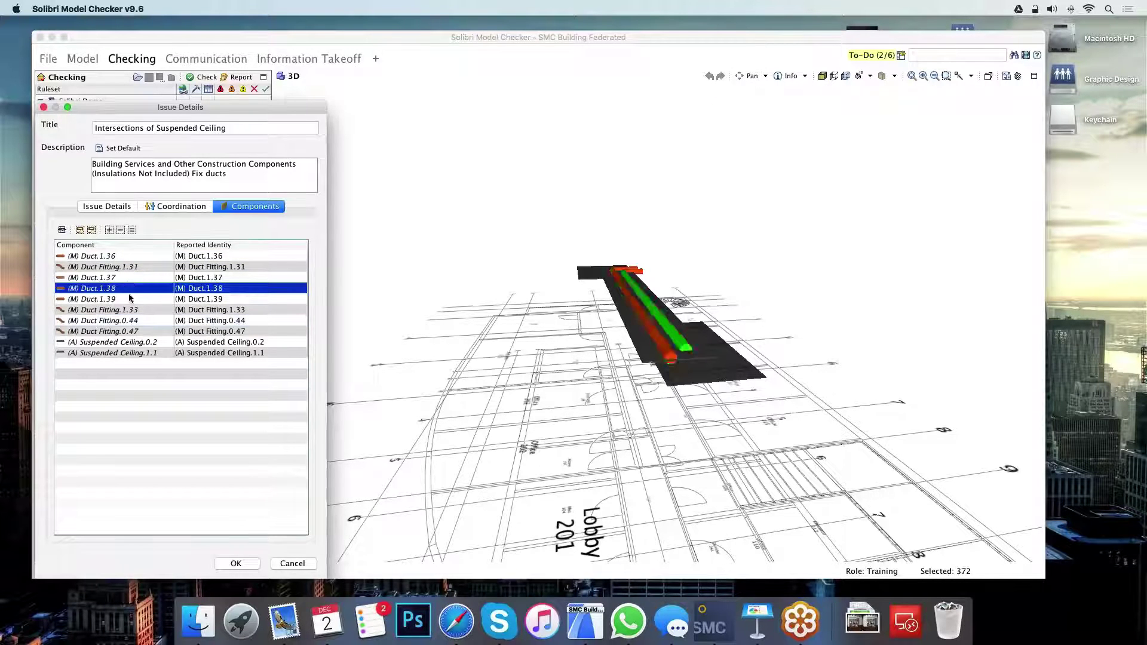
click(227, 299)
click(218, 289)
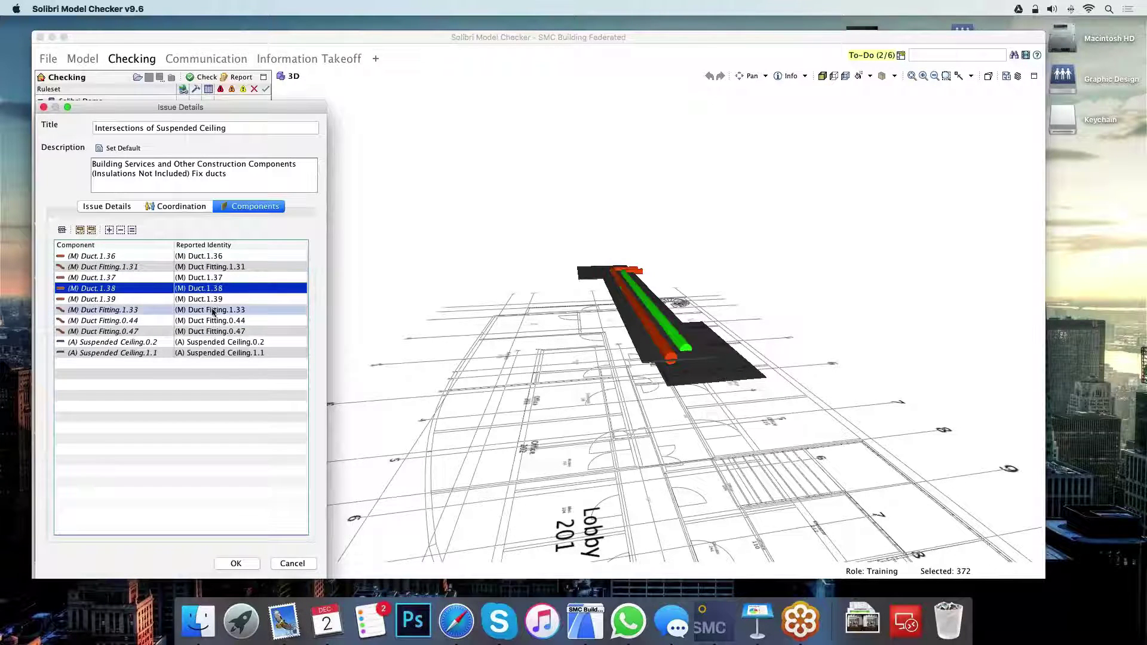
click(128, 299)
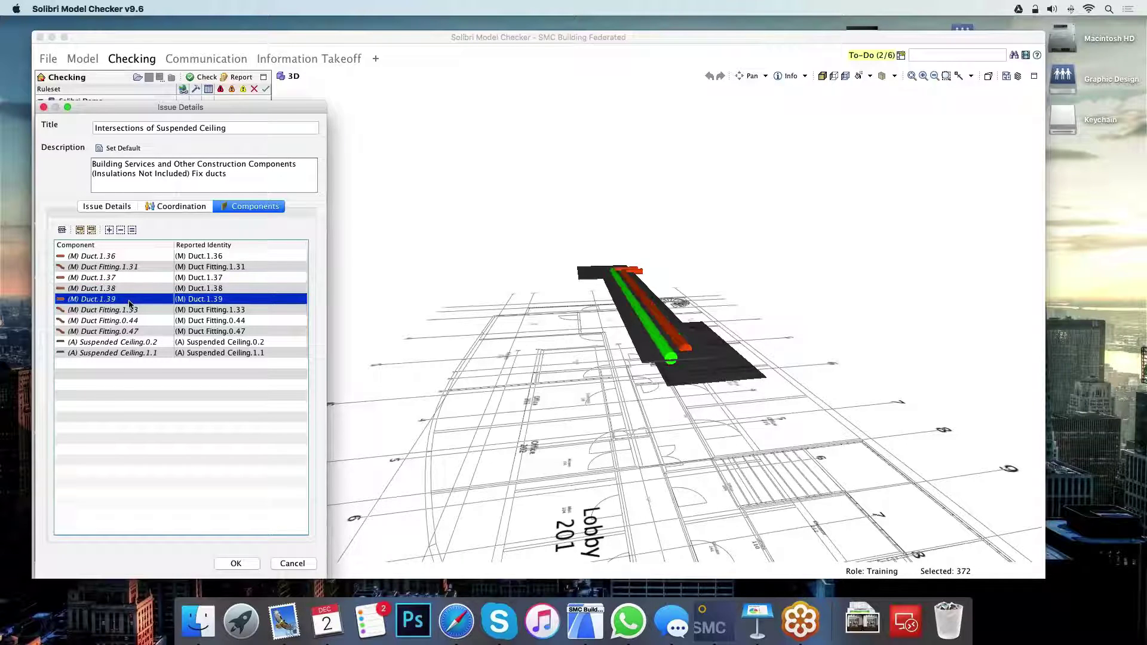
click(100, 267)
click(120, 299)
click(237, 564)
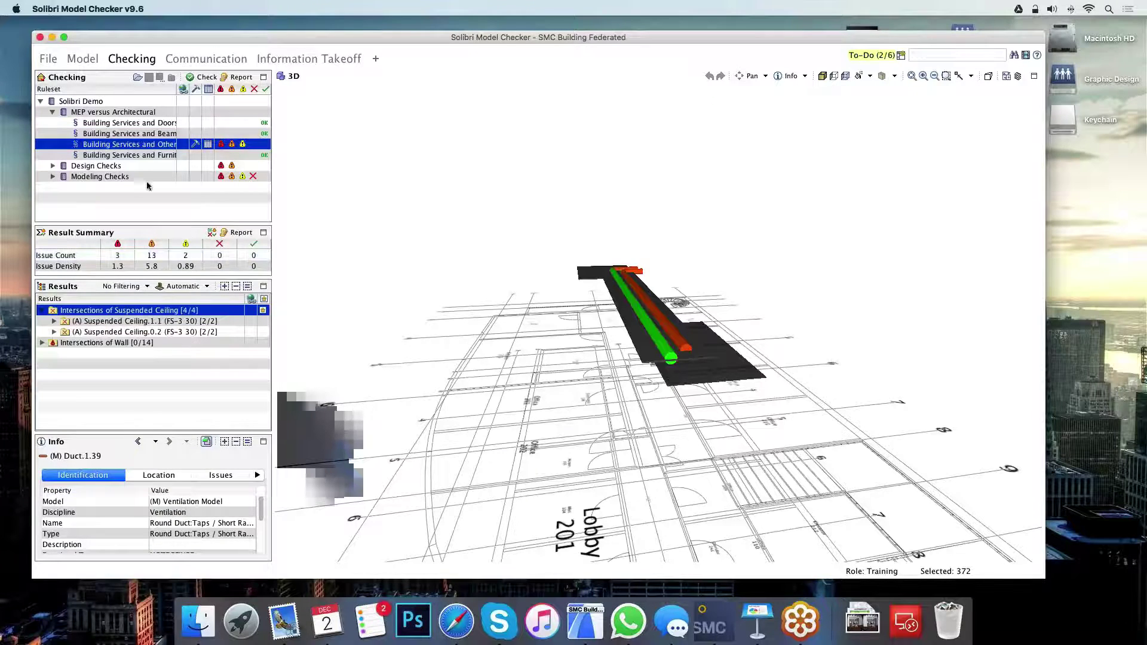
Mark the Too Small Window Area Ratios result of Spaces Must Have Enough Window Area as accepted.
click(54, 166)
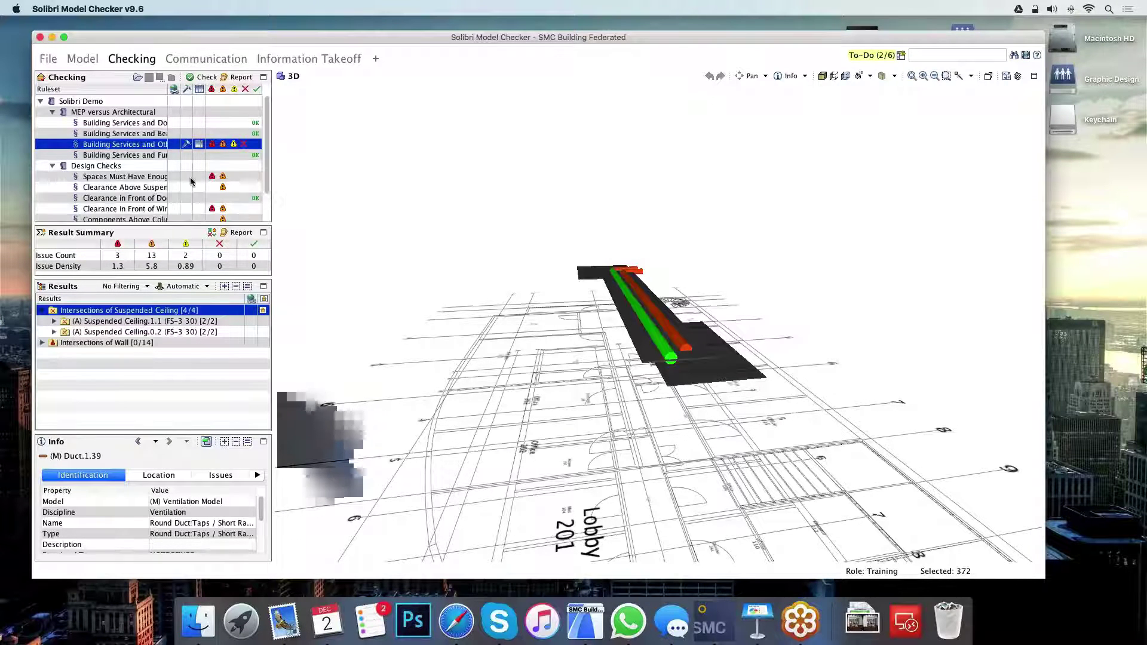
click(122, 176)
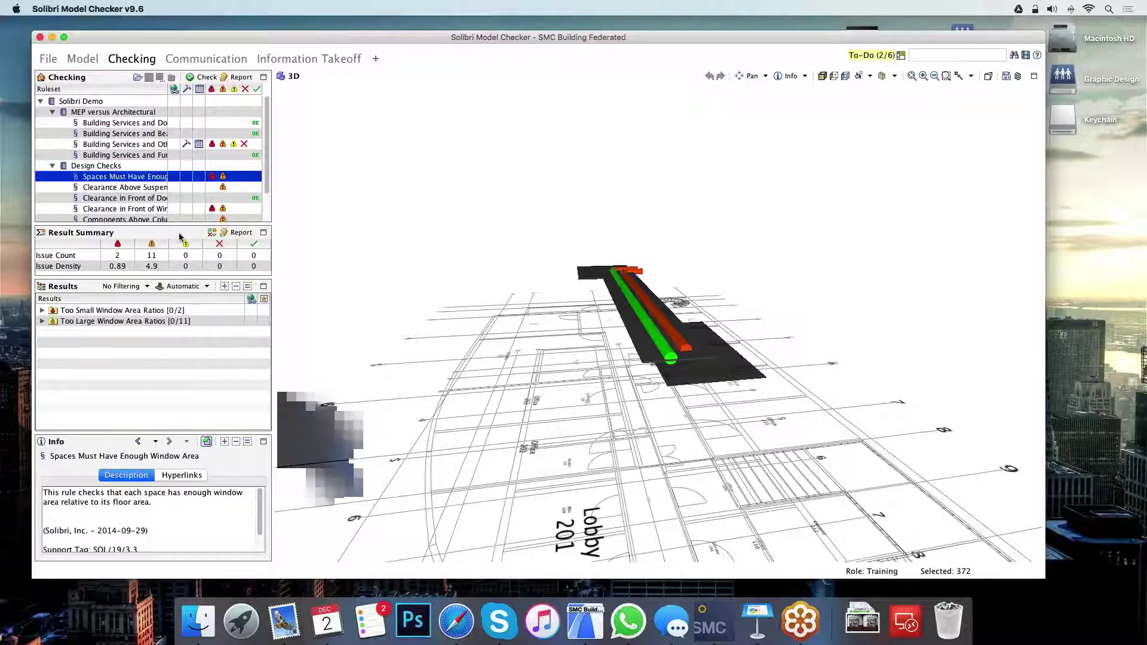
click(69, 312)
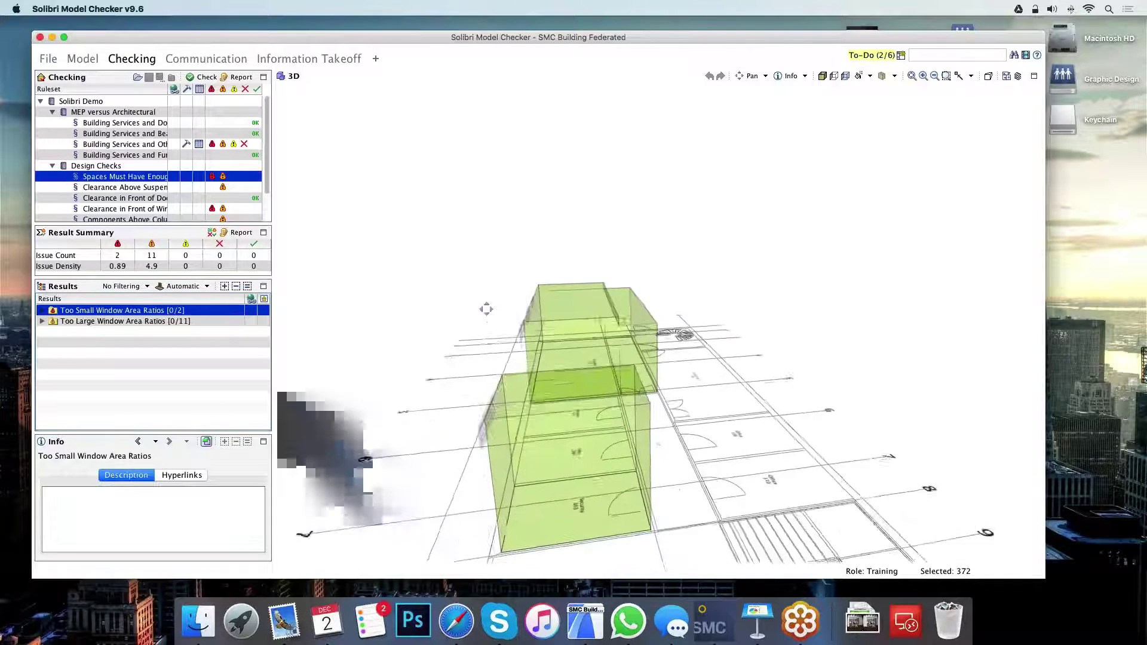
drag(487, 304, 681, 231)
scroll(510, 383, down, 5)
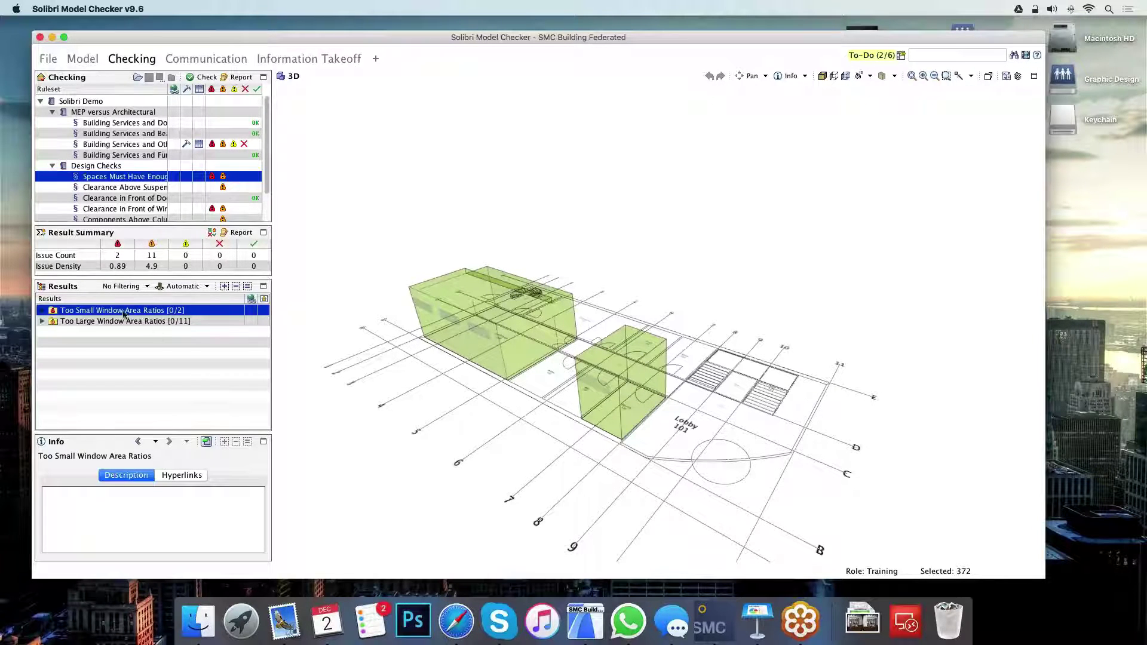
right_click(112, 310)
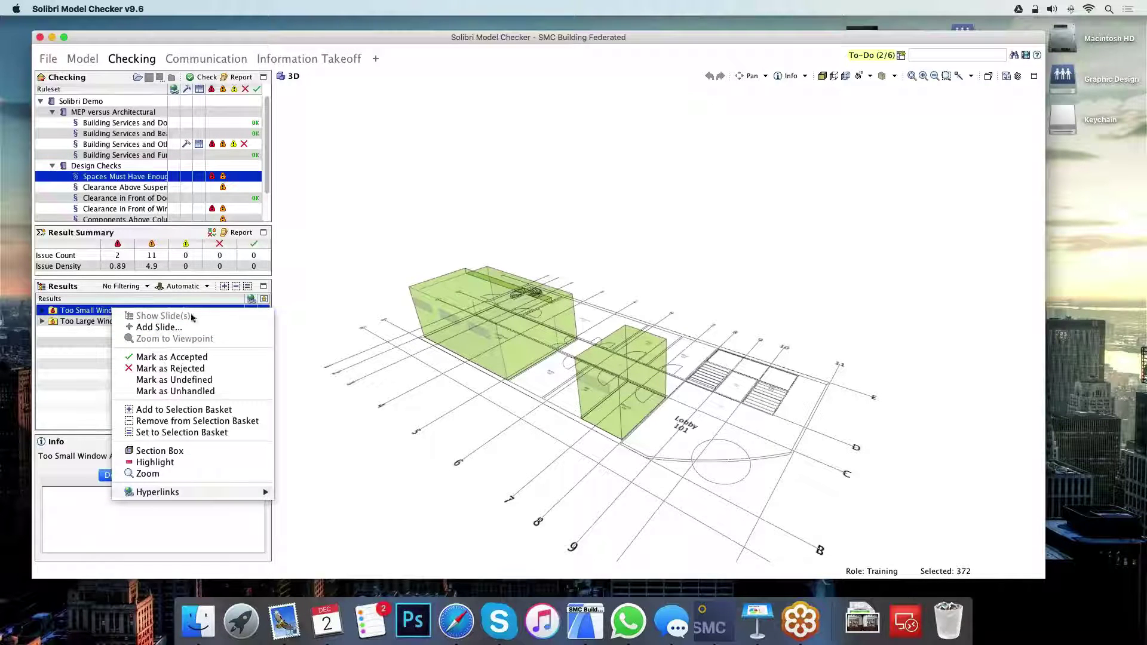
click(227, 359)
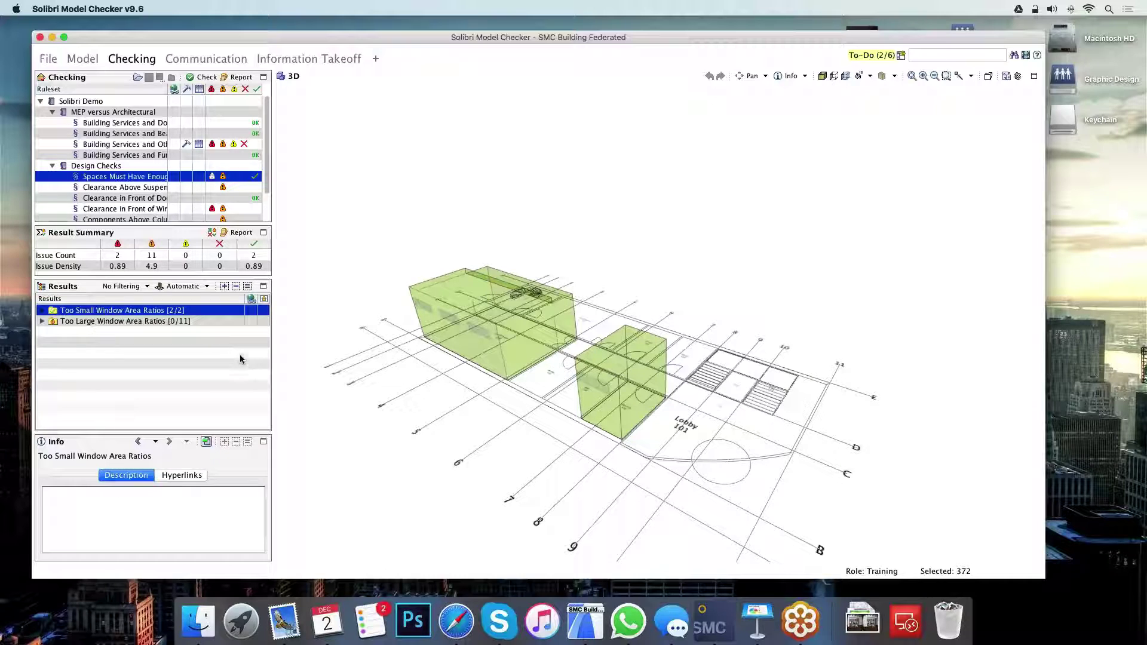
Show the Too Large Window Area Ratios spaces and orbit the model to view them.
scroll(158, 202, down, 2)
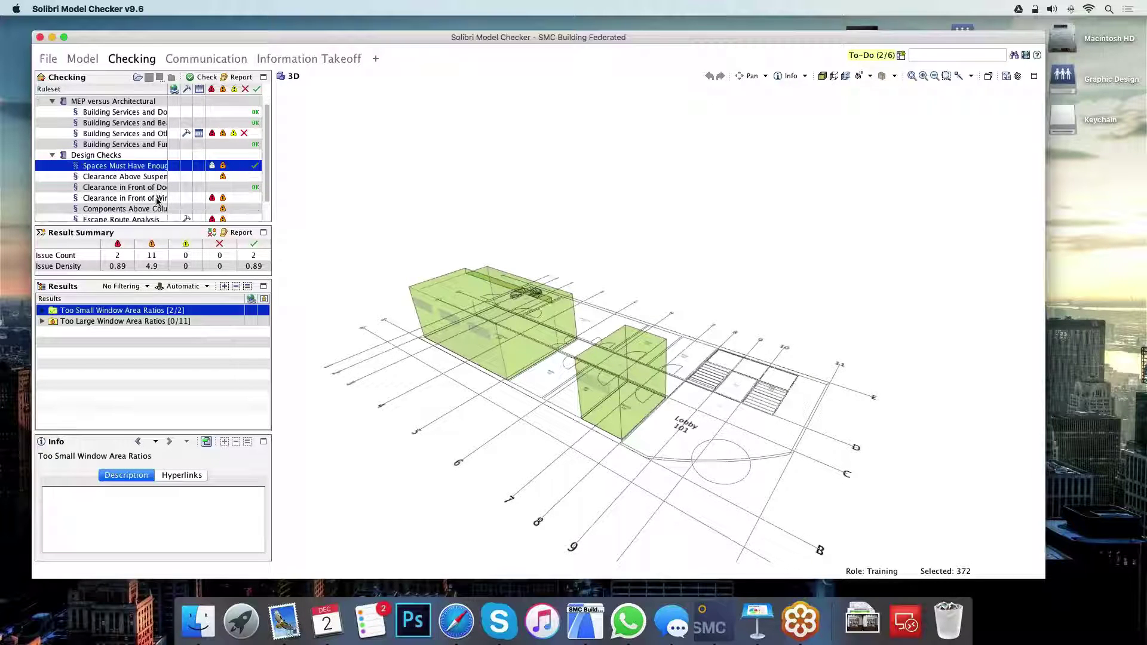
click(92, 322)
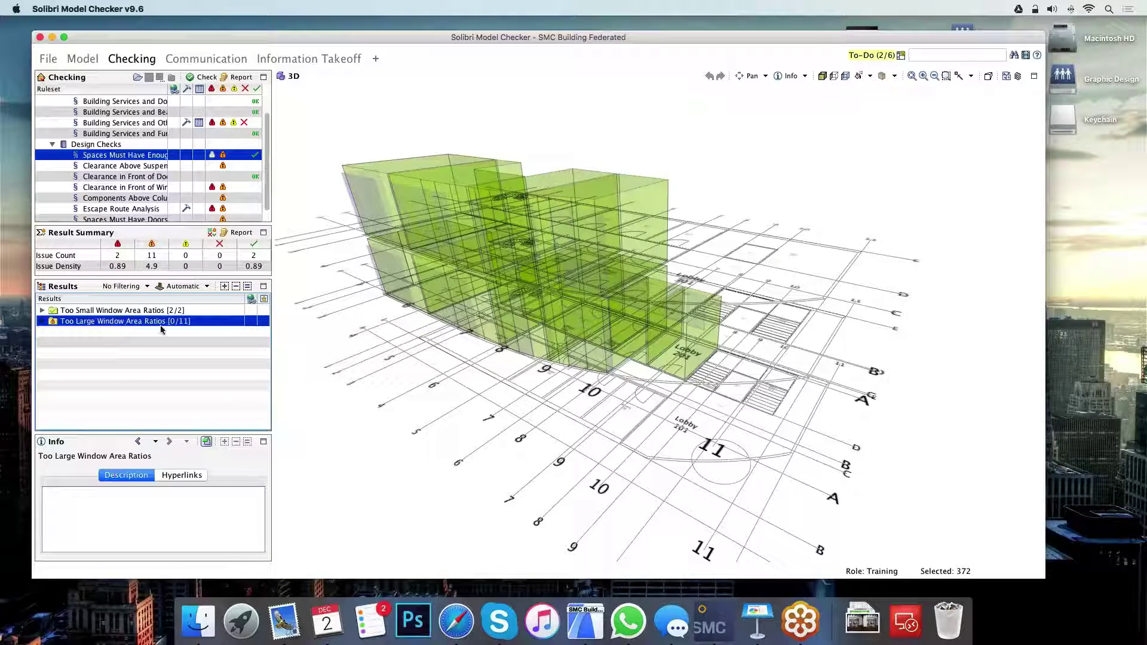
drag(798, 313, 607, 371)
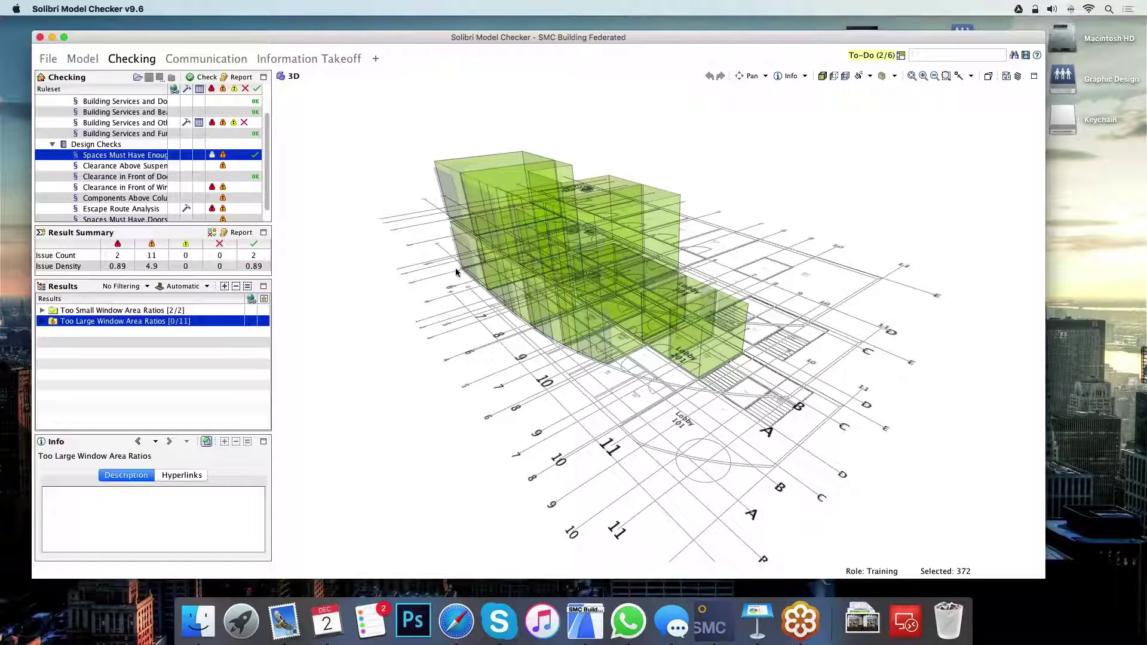
Create an issue from Too Large Window Area Ratios with ARC as responsible party and save it.
right_click(127, 323)
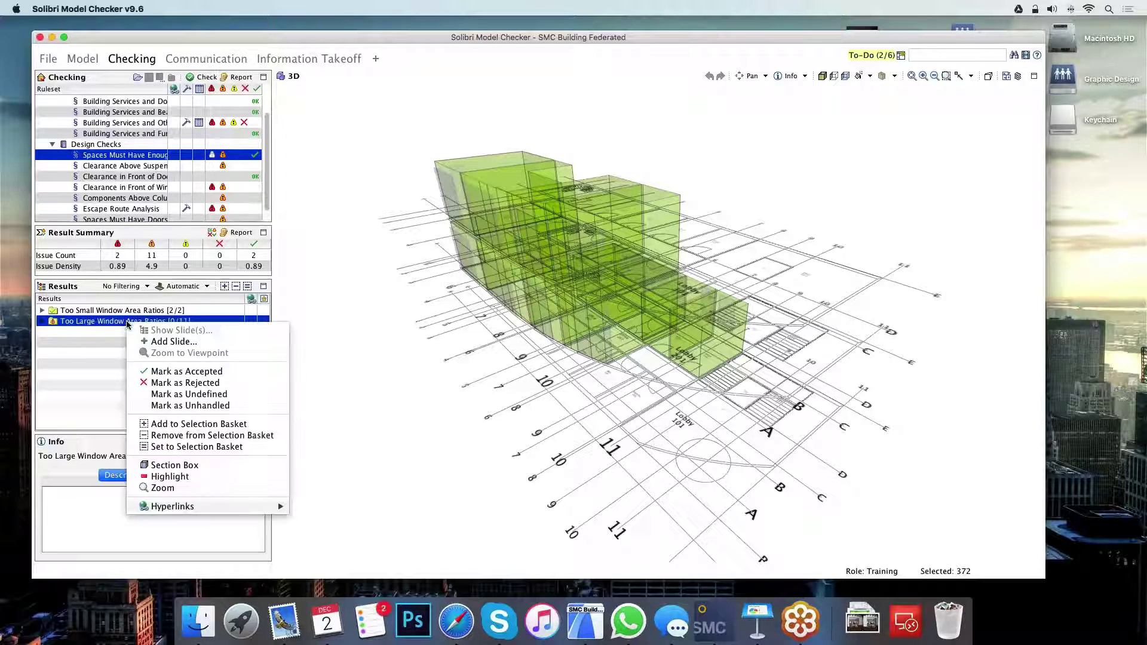
click(185, 342)
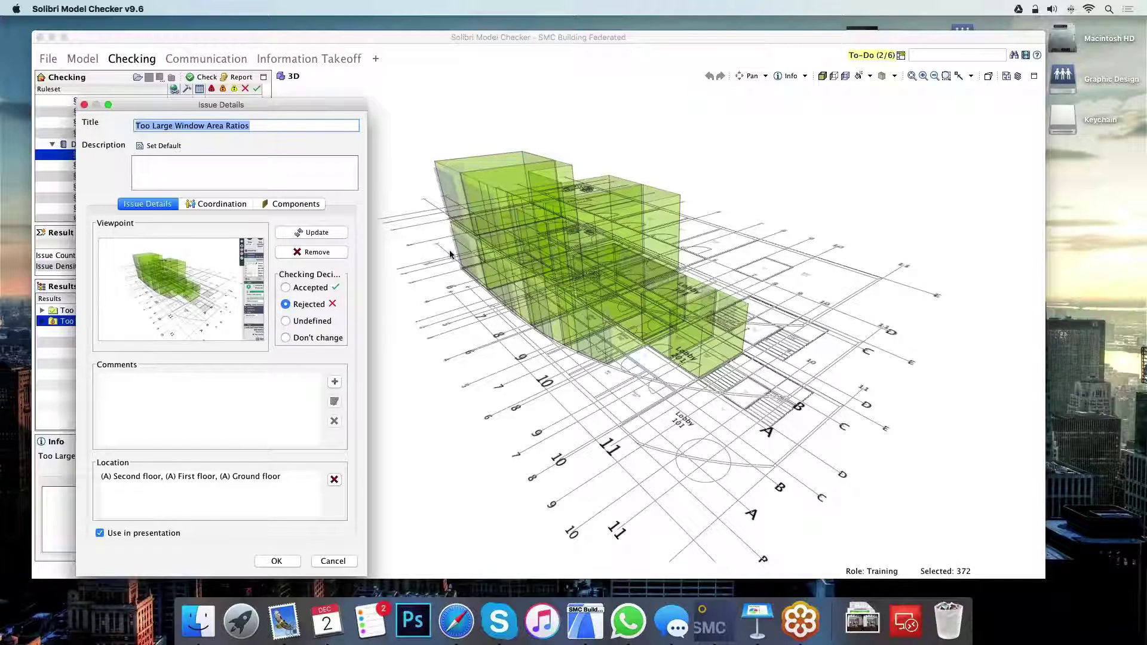
click(222, 204)
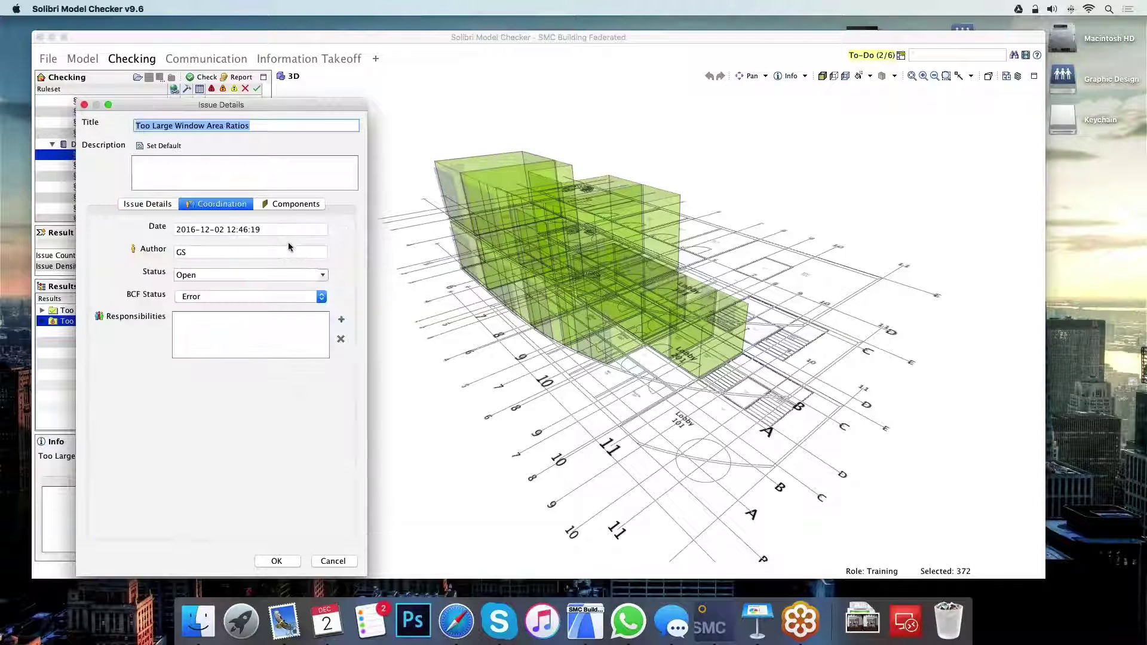
click(342, 321)
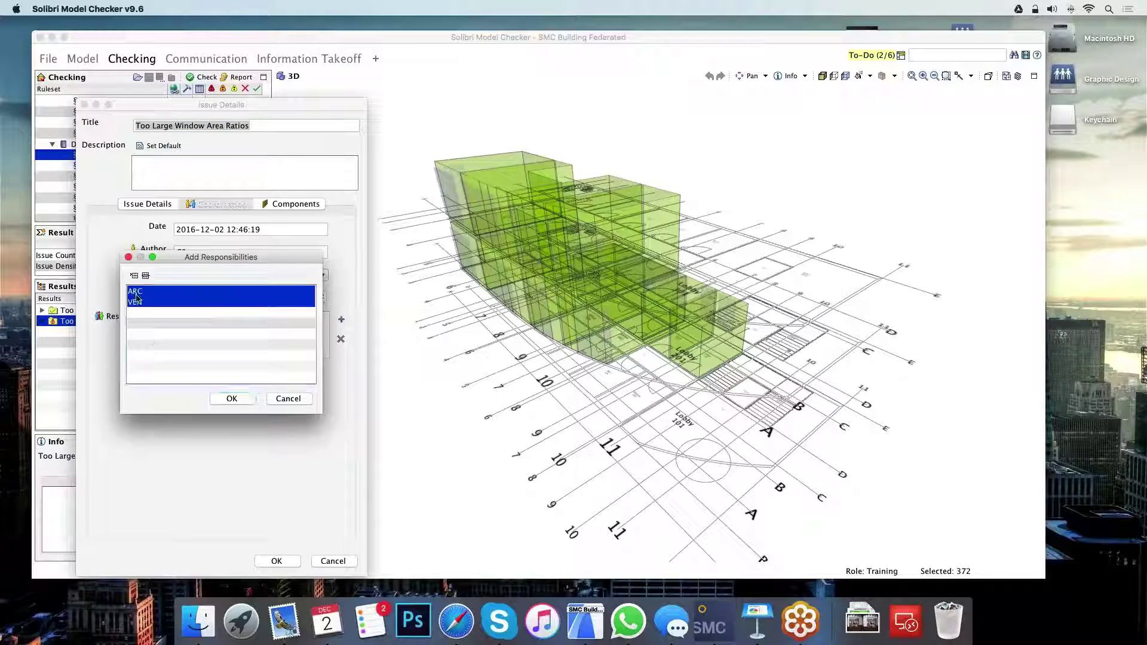
double_click(179, 291)
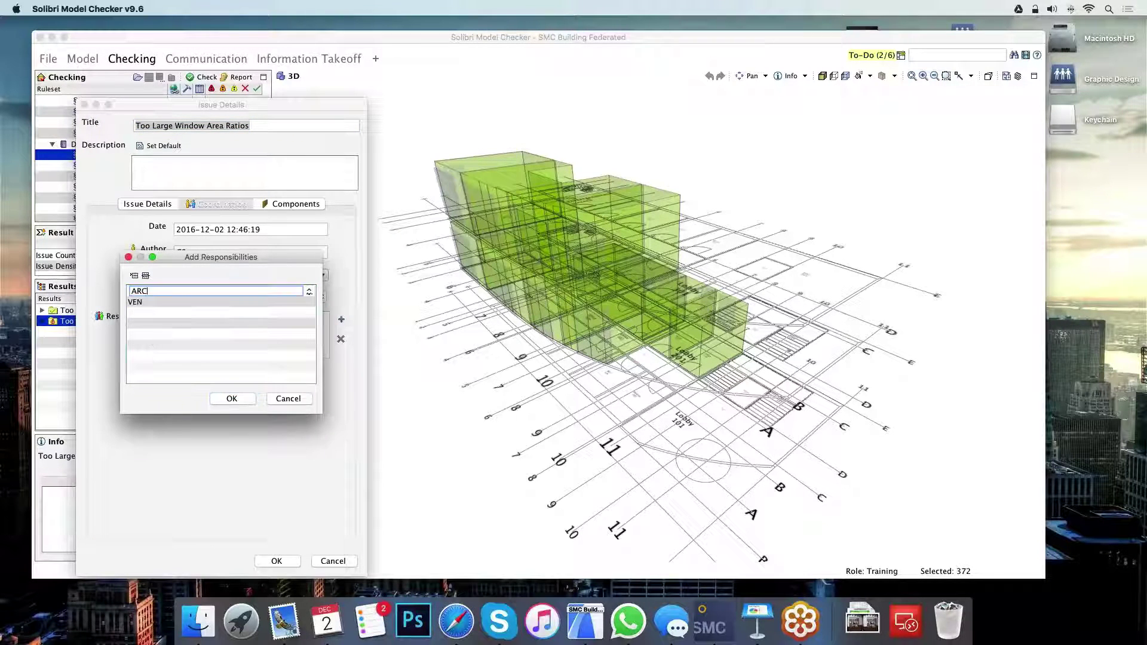
click(238, 400)
click(276, 561)
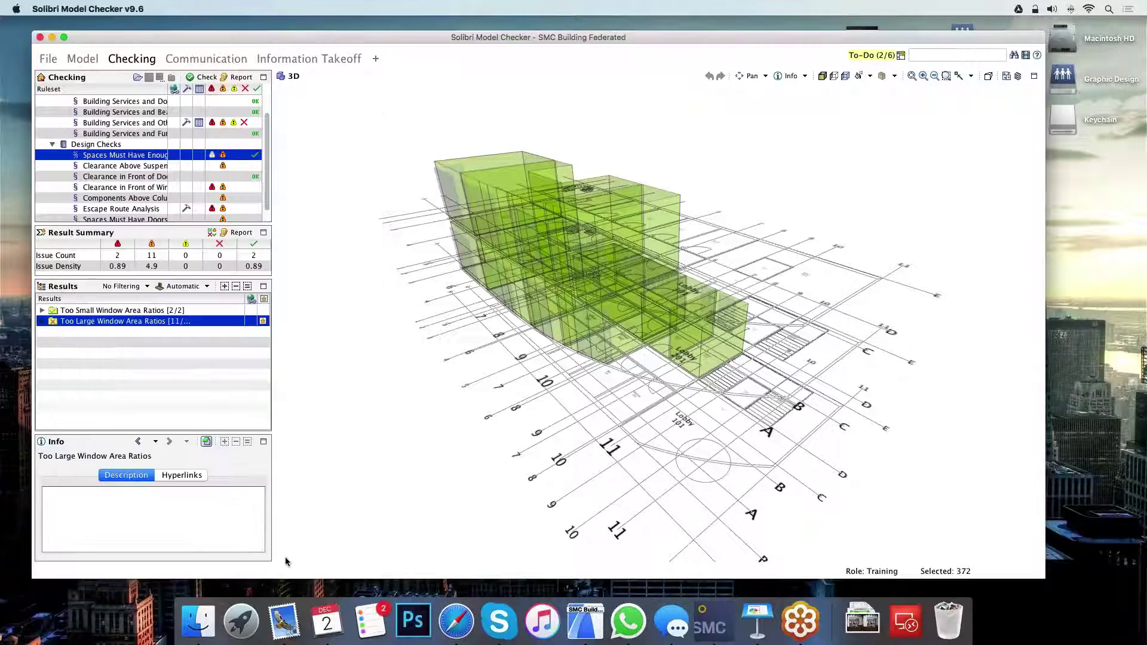
click(142, 168)
Inspect the Ground floor clearance result, reading Suspended Ceiling.0.1's 400.00 minimum versus 260.00 distance.
click(108, 314)
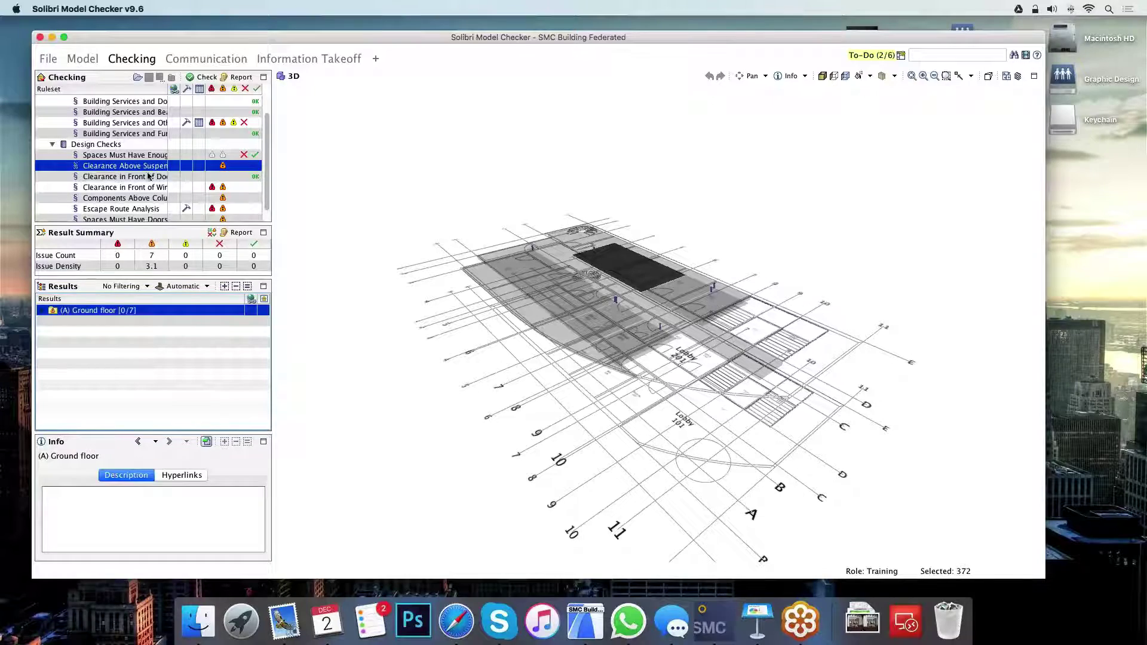
drag(710, 318, 546, 356)
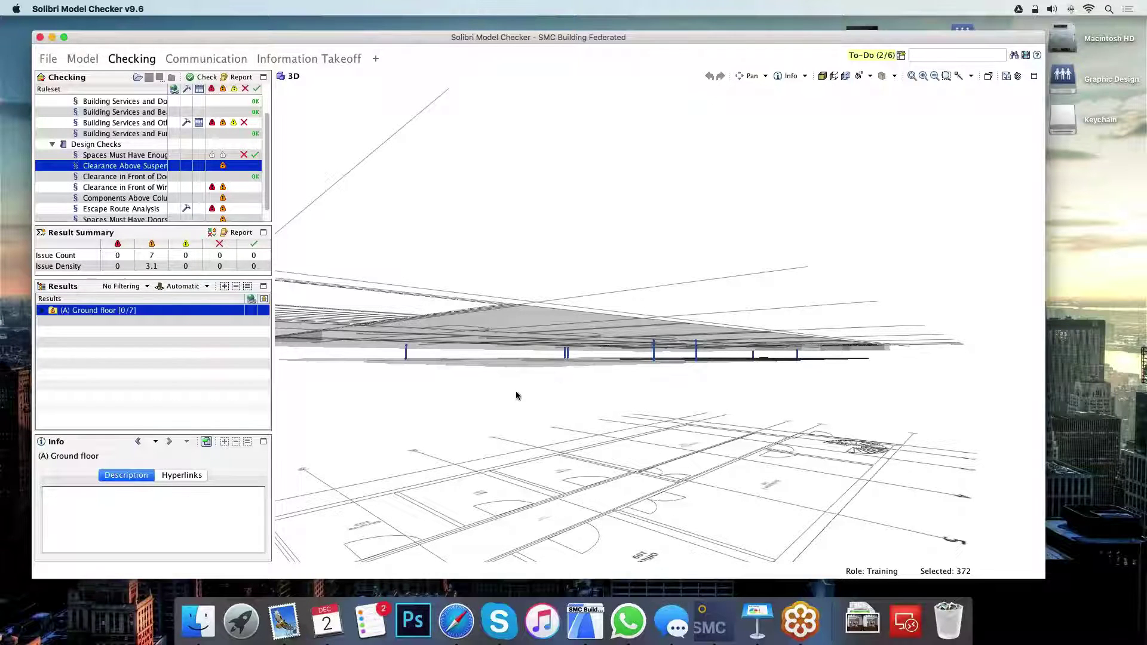
mouse_move(586, 378)
mouse_down()
mouse_move(612, 375)
mouse_move(607, 365)
mouse_up()
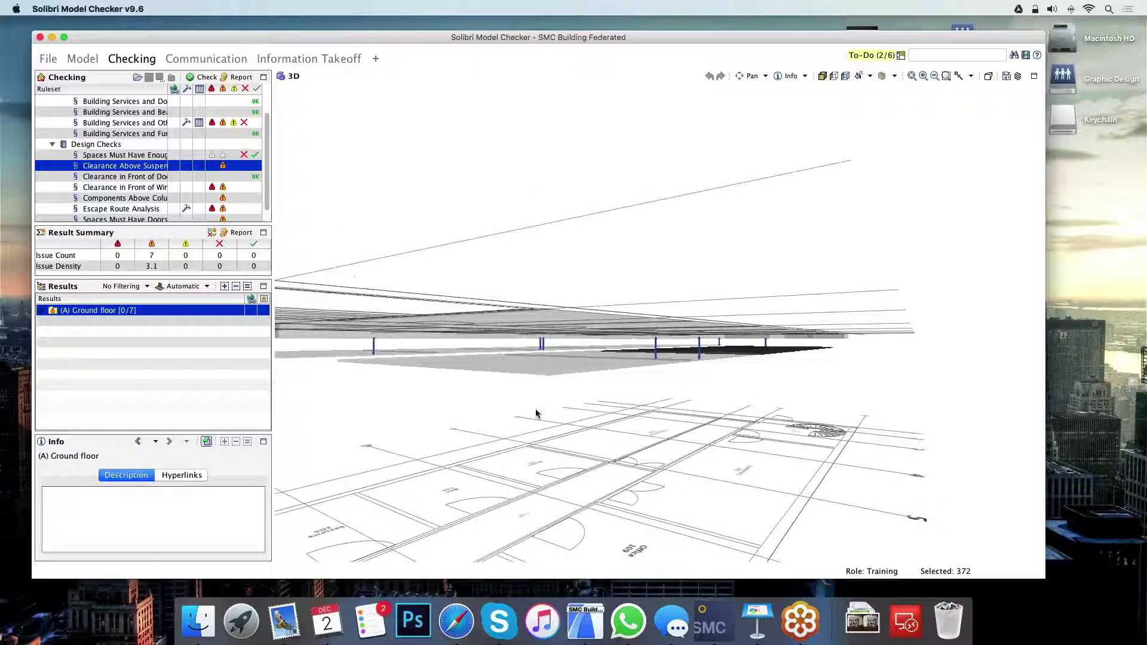
click(39, 310)
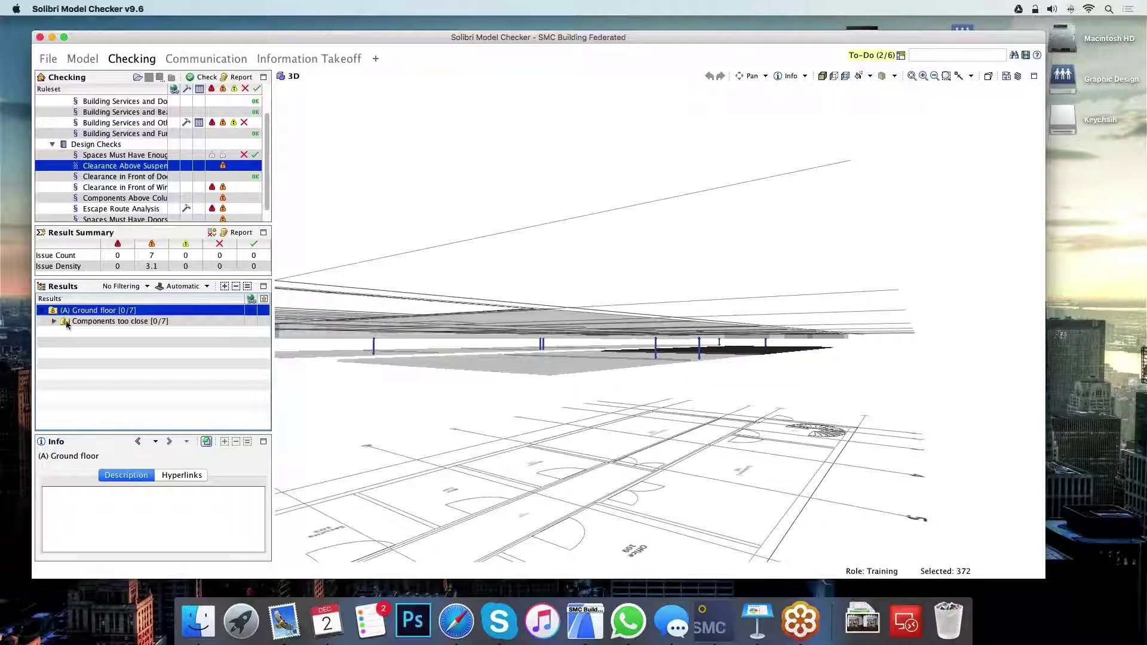
click(67, 323)
click(54, 321)
click(141, 333)
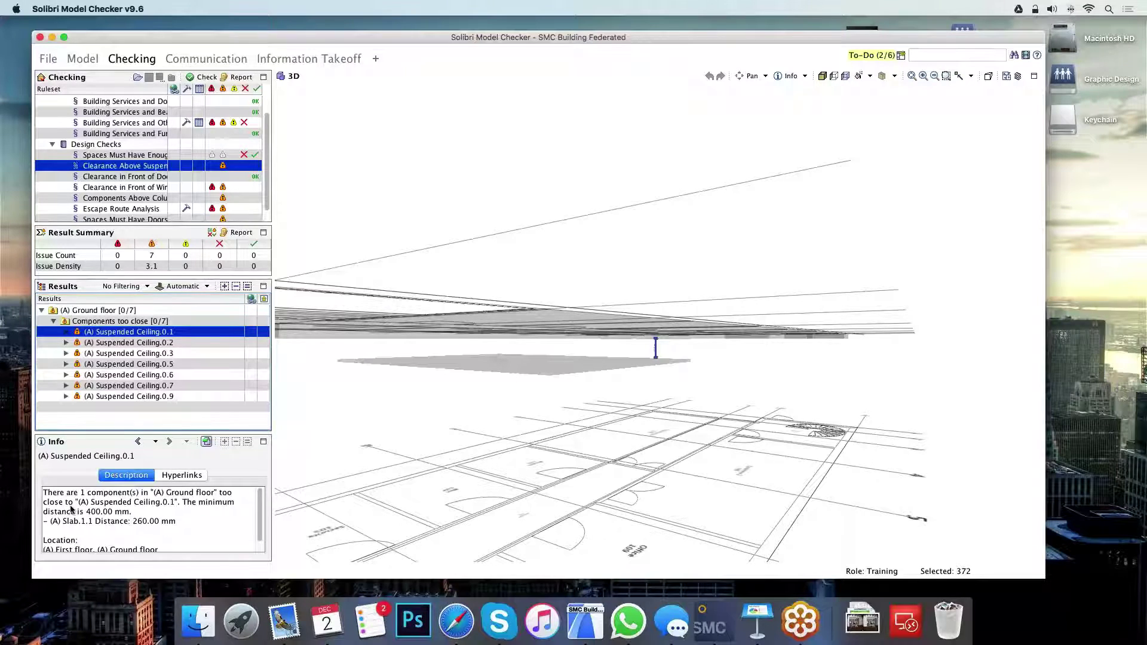
mouse_move(76, 512)
mouse_down()
mouse_move(117, 518)
mouse_move(89, 513)
mouse_up()
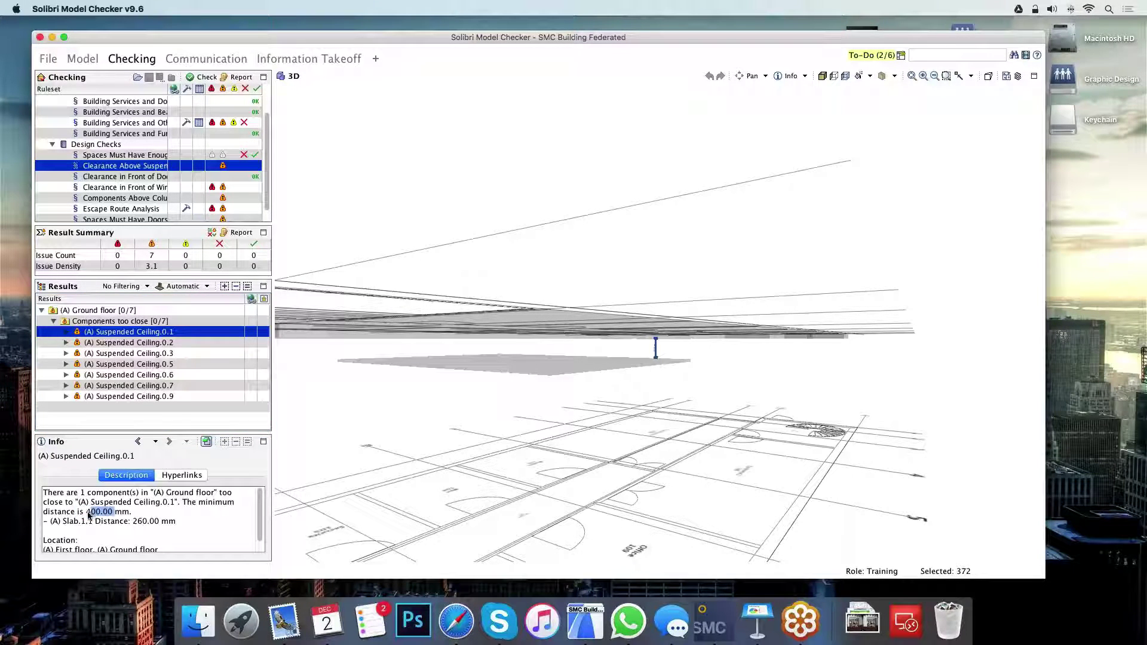
double_click(97, 513)
drag(132, 522, 160, 521)
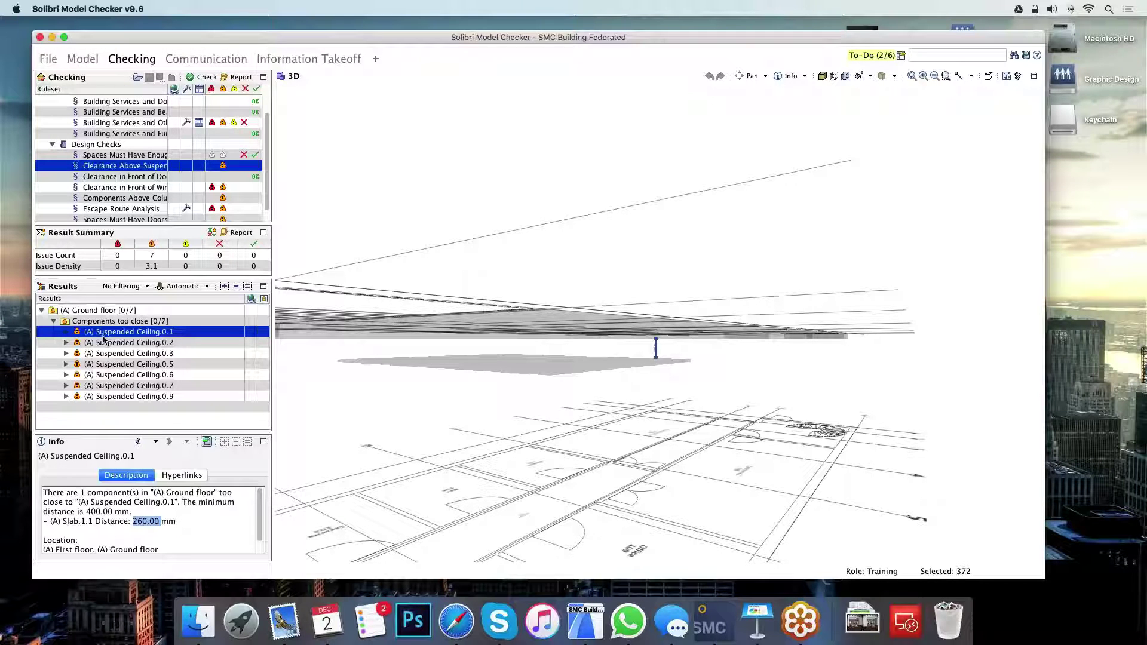
Create an issue for the Ground floor result with BCF status Error and ARC responsible, and save it.
click(96, 311)
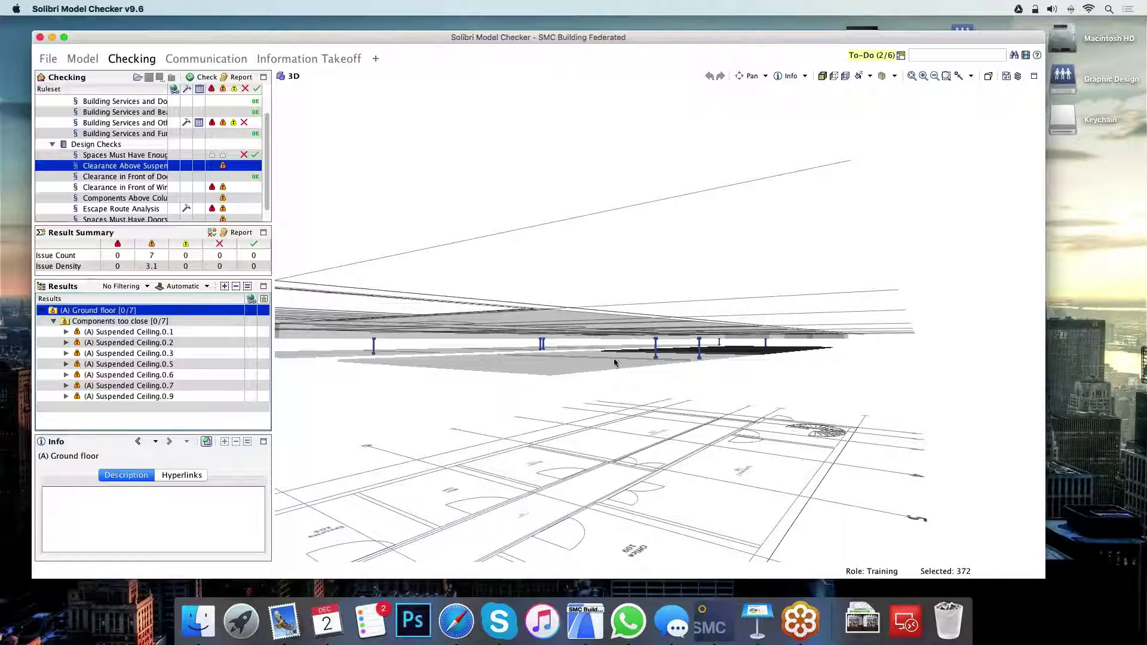
right_click(94, 313)
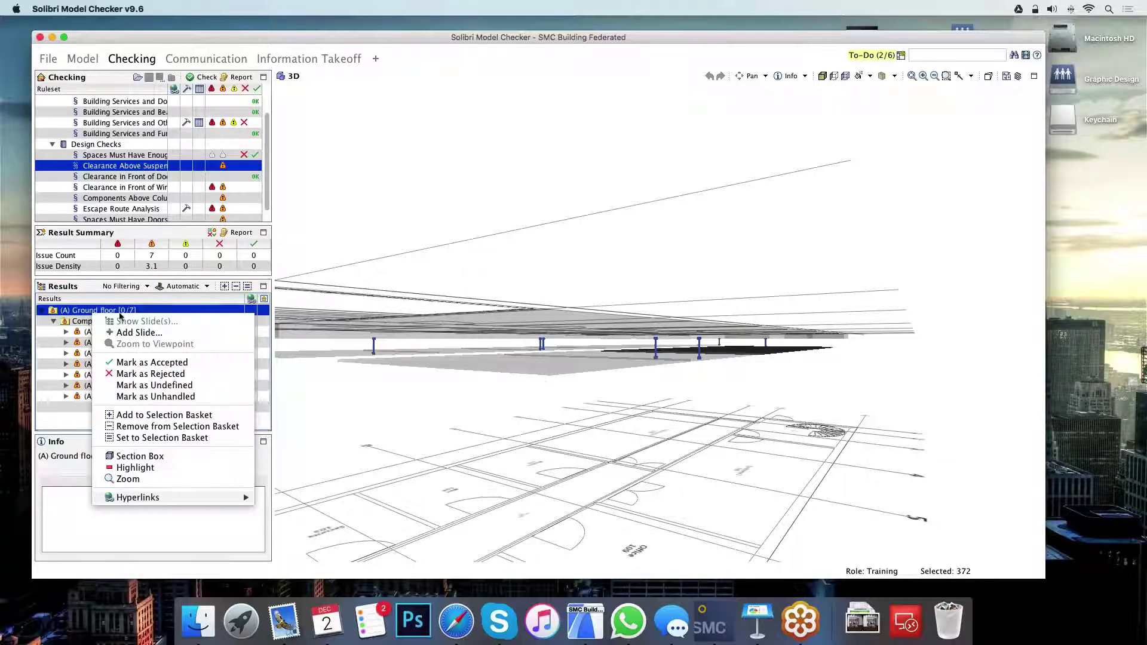
click(139, 333)
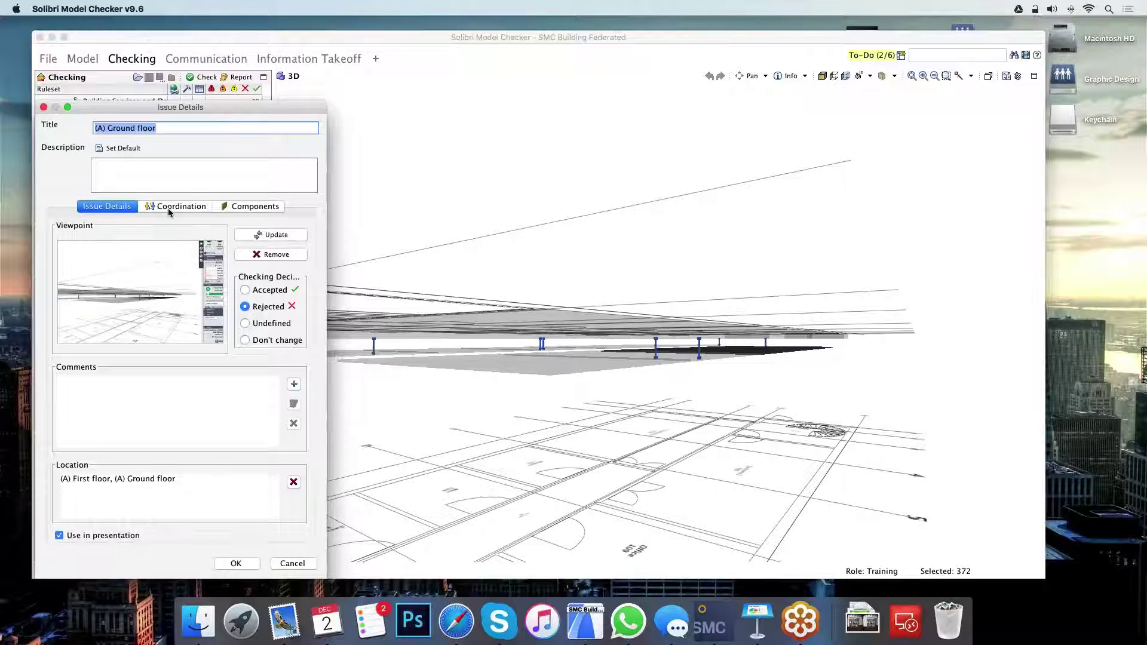
click(173, 206)
click(173, 299)
click(160, 321)
click(301, 321)
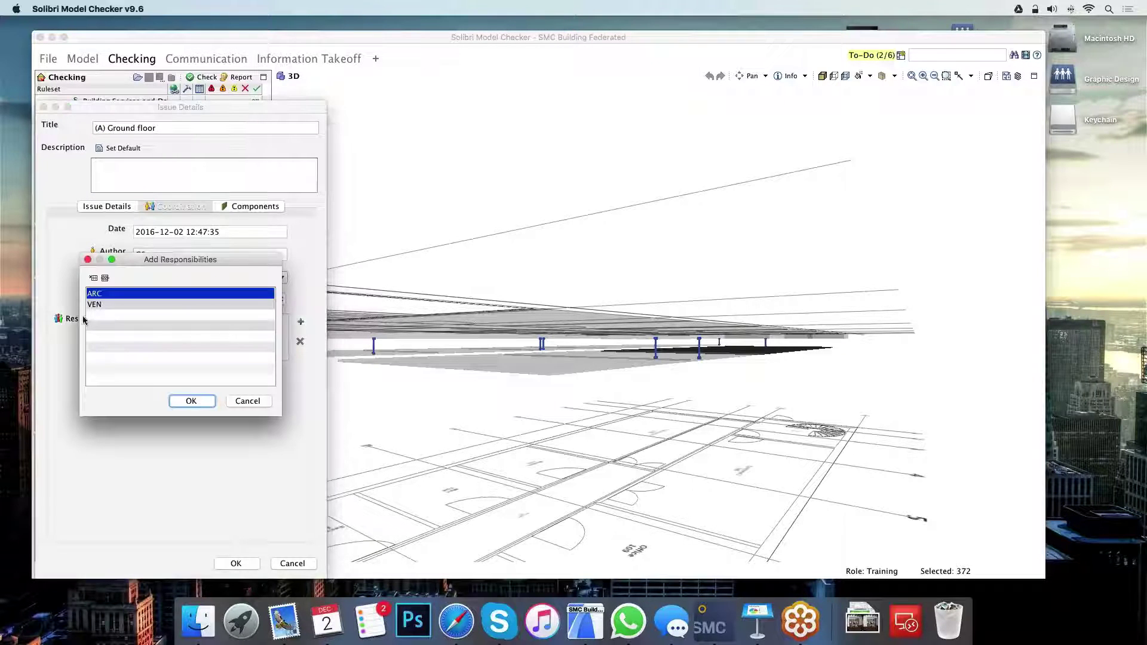
double_click(101, 294)
click(190, 401)
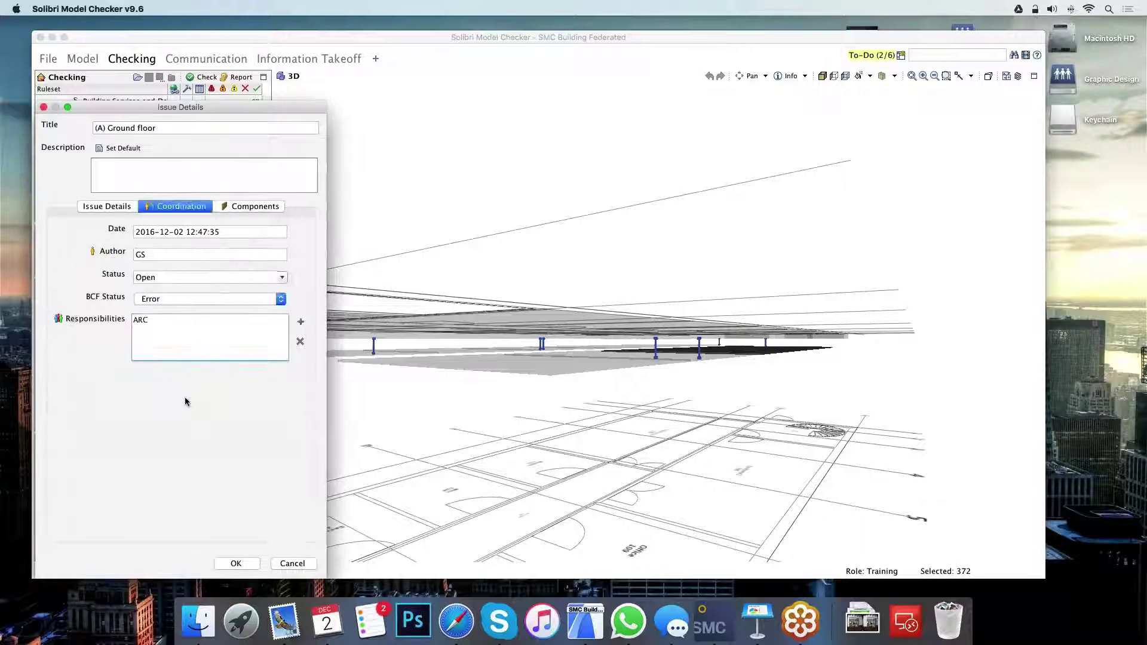
click(236, 563)
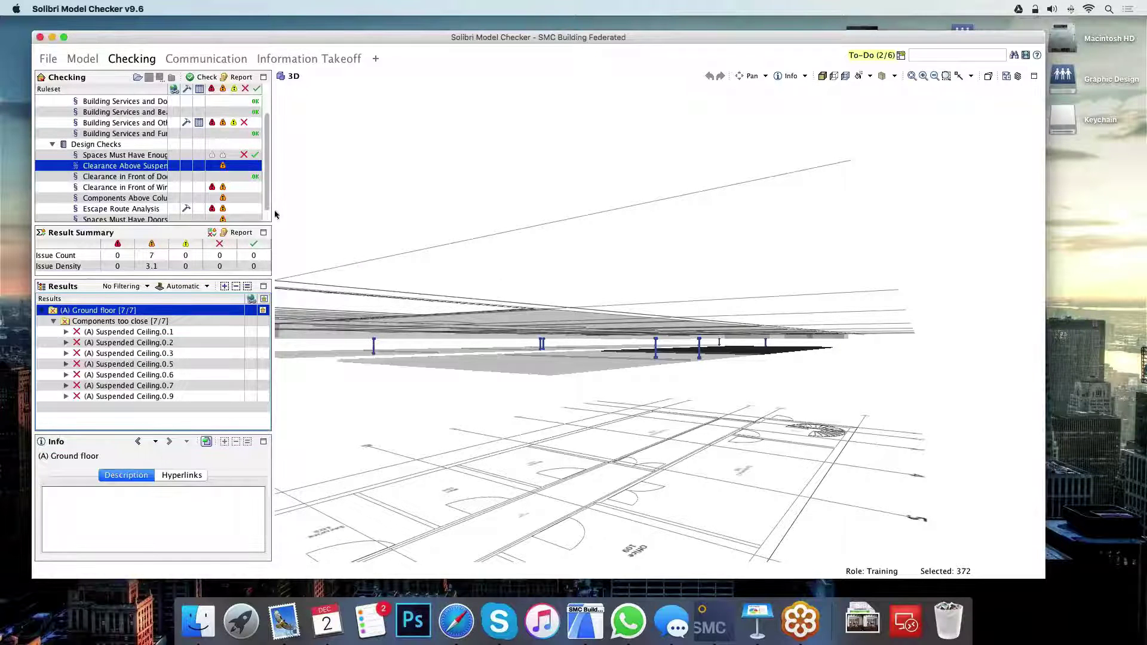
Mark the Escape Route Analysis 'No routes to exits' result as accepted.
scroll(136, 195, down, 1)
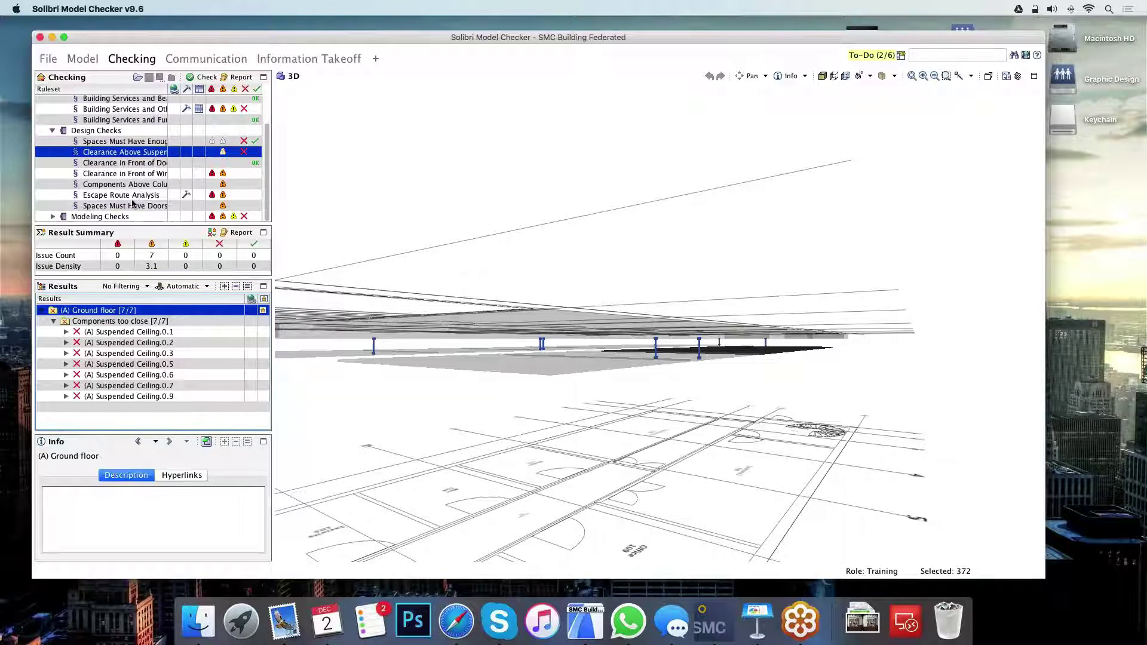
click(134, 196)
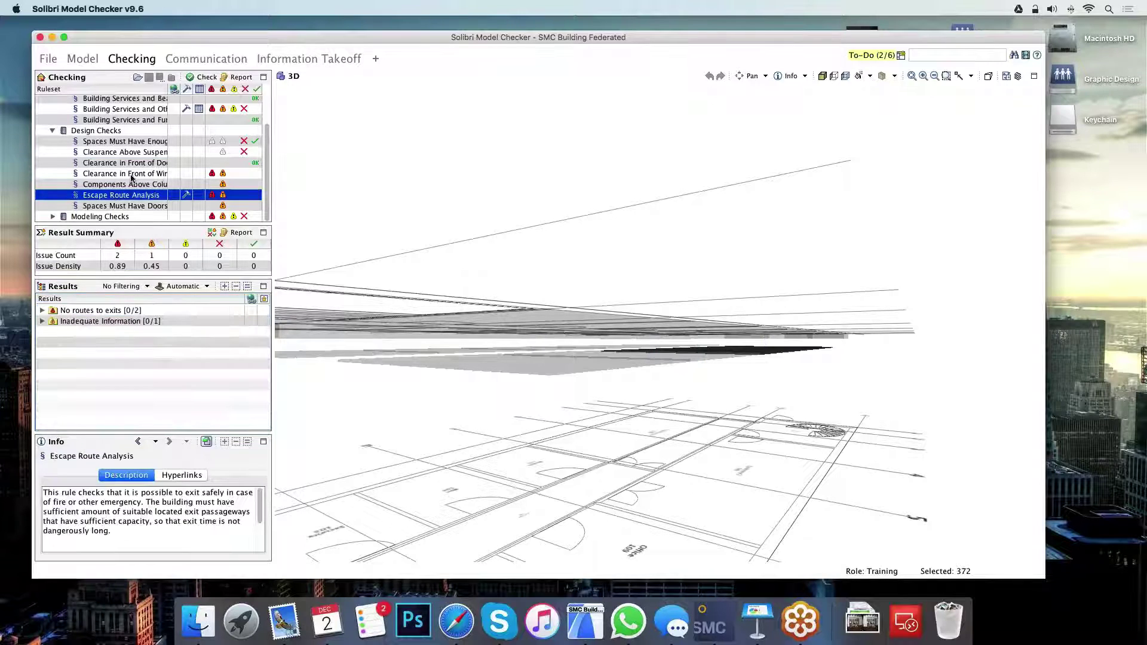
click(95, 311)
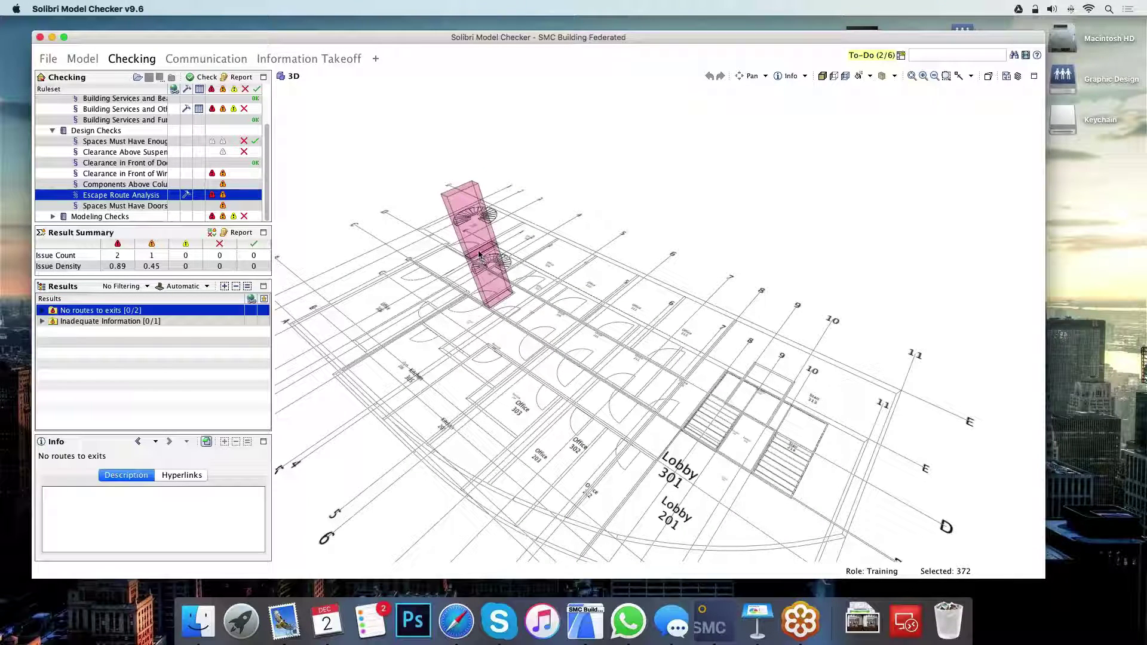
right_click(125, 311)
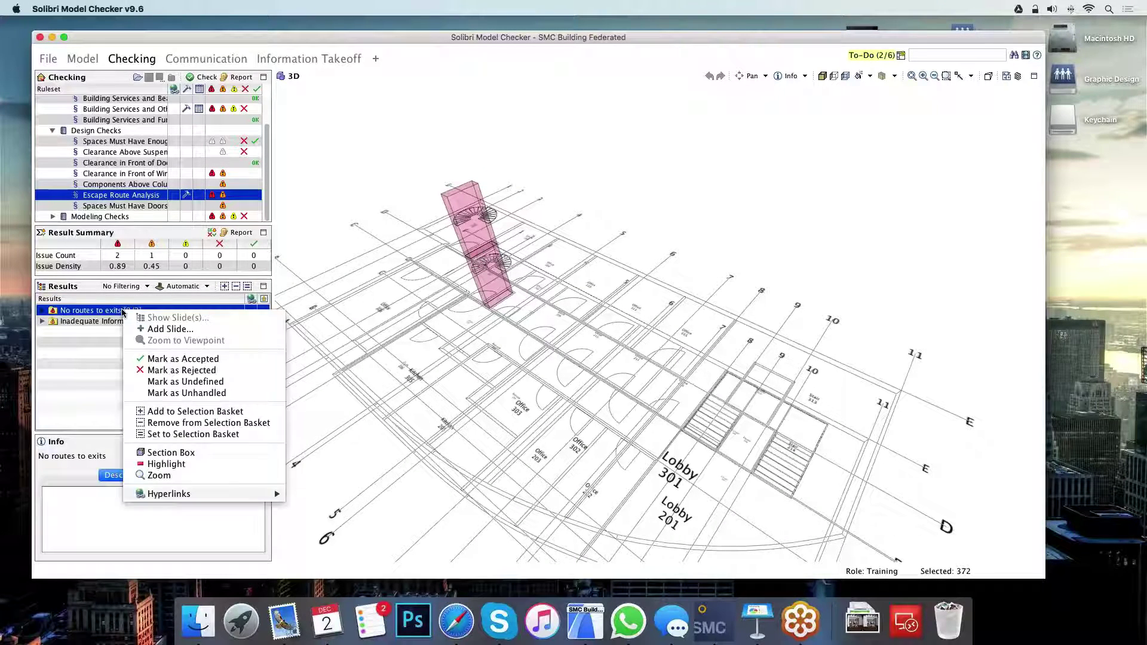
click(221, 361)
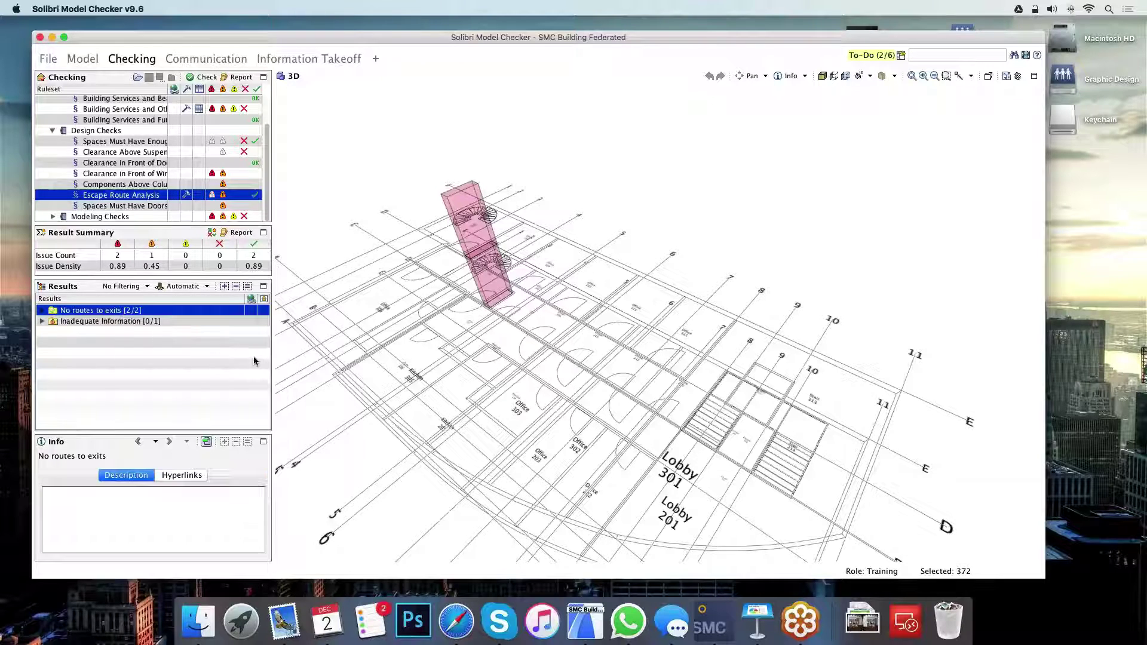
click(53, 216)
Show the Components Above Columns check results and orbit the model to a lower angle.
scroll(147, 190, down, 3)
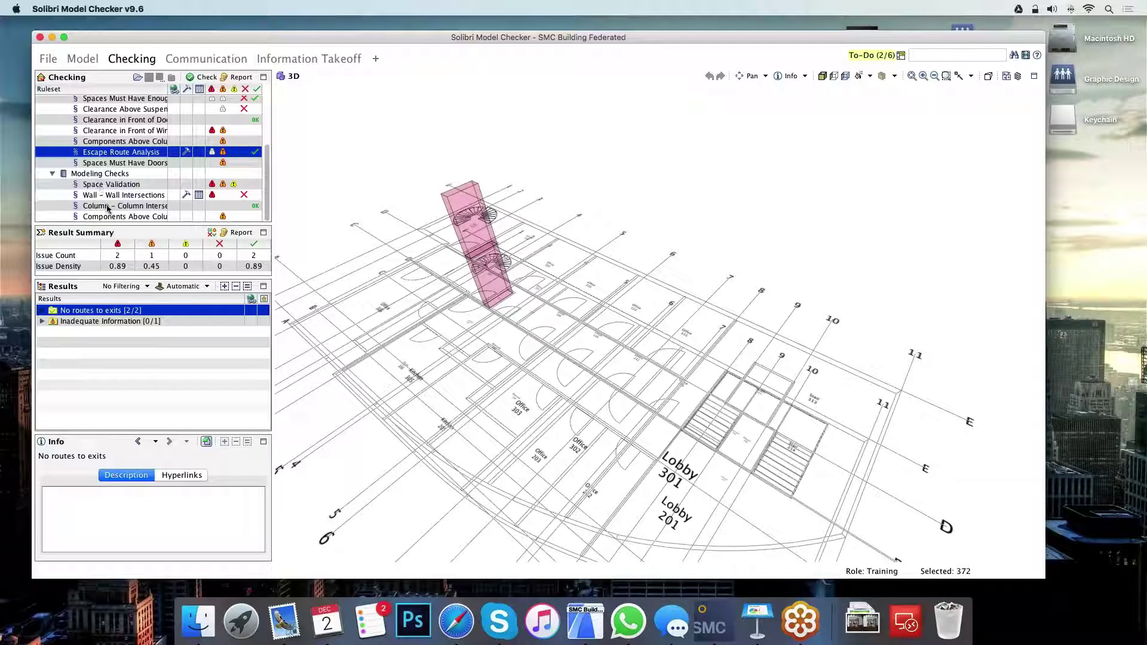
click(132, 206)
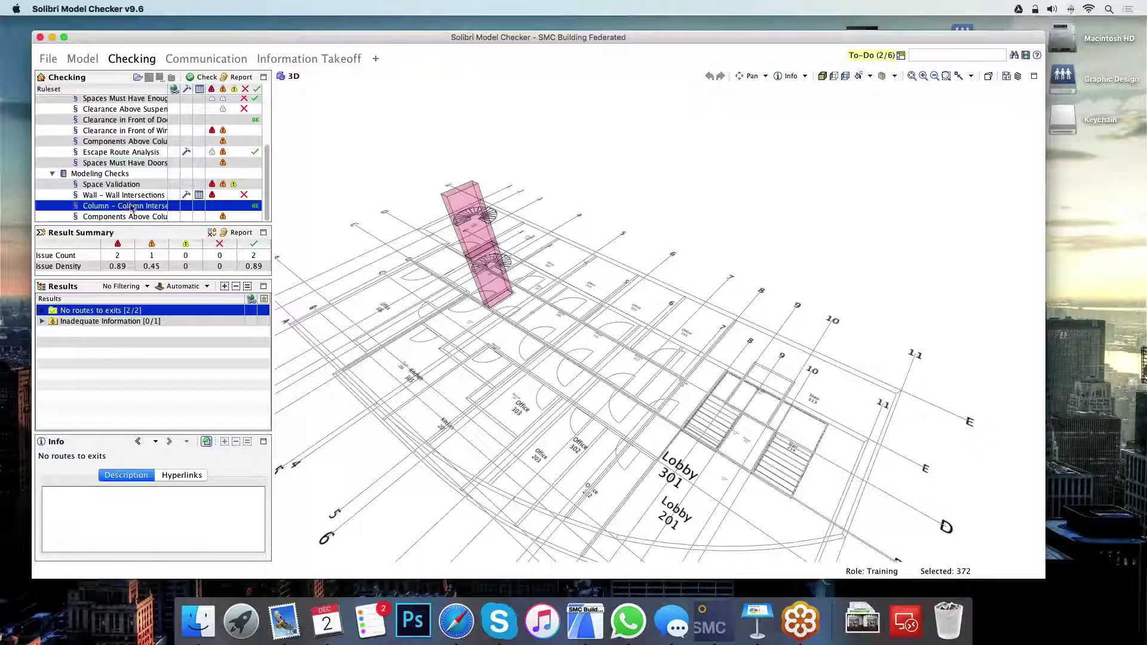
click(123, 217)
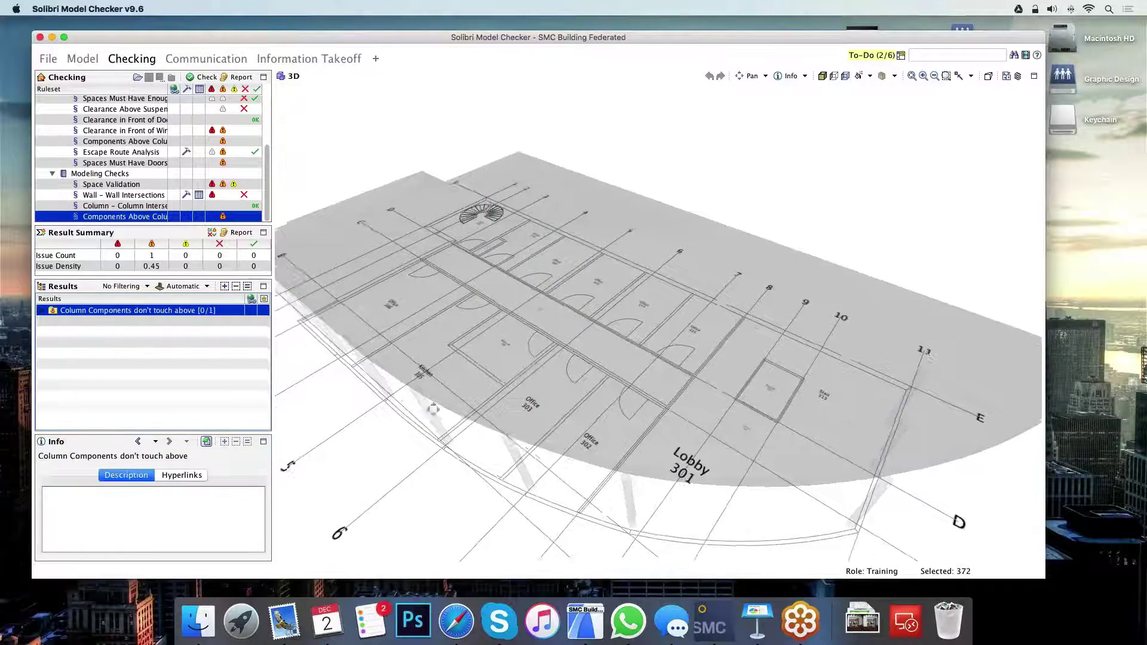
scroll(625, 306, down, 6)
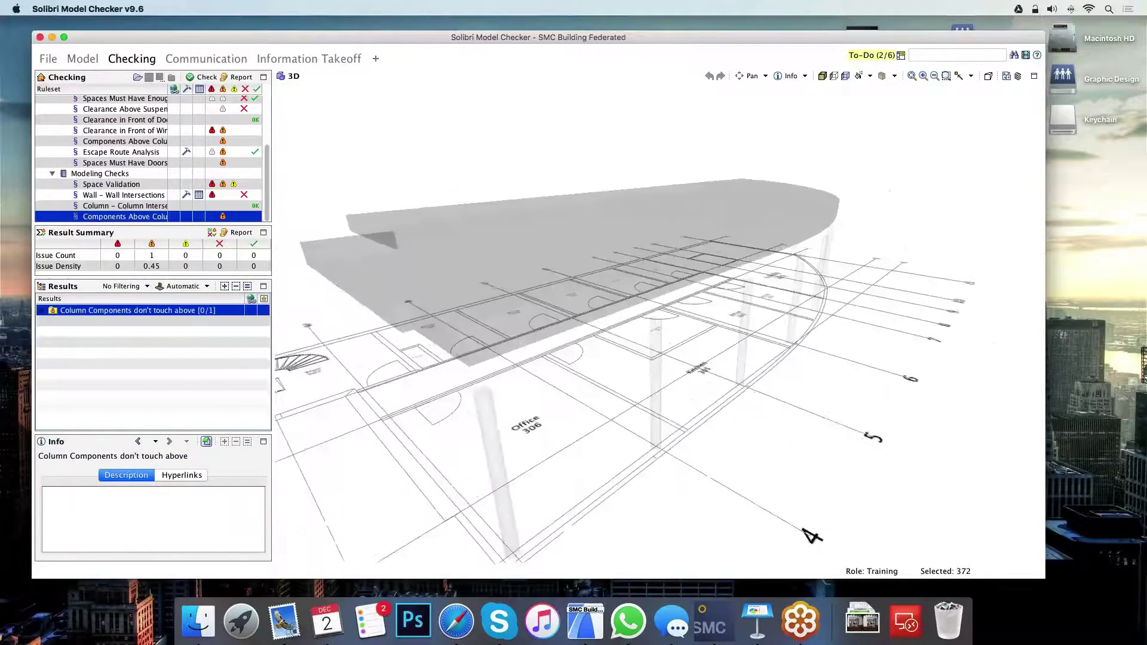
drag(625, 306, 608, 371)
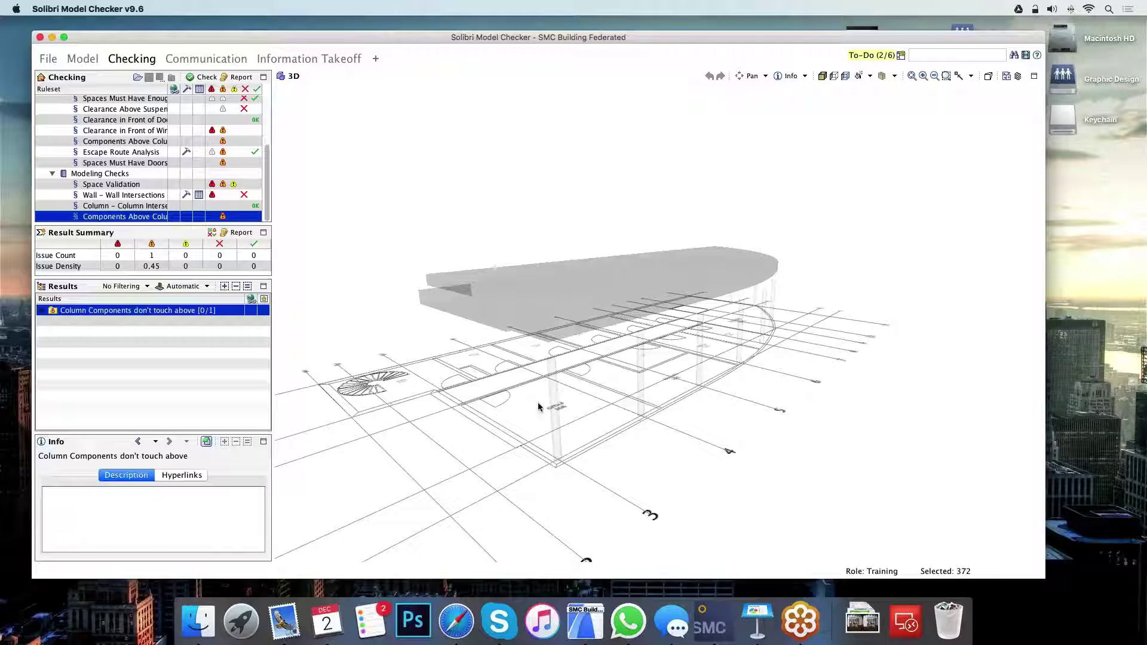
Add a slide for 'Column Components don't touch above' with ARC as the responsible party.
right_click(132, 314)
click(175, 333)
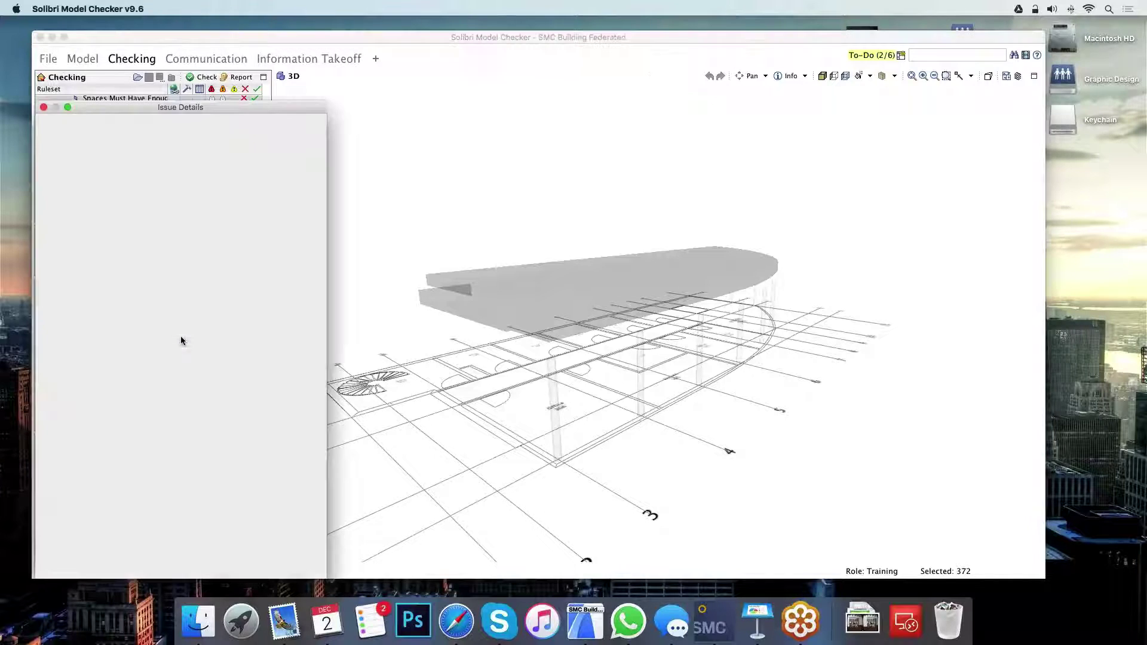
click(168, 208)
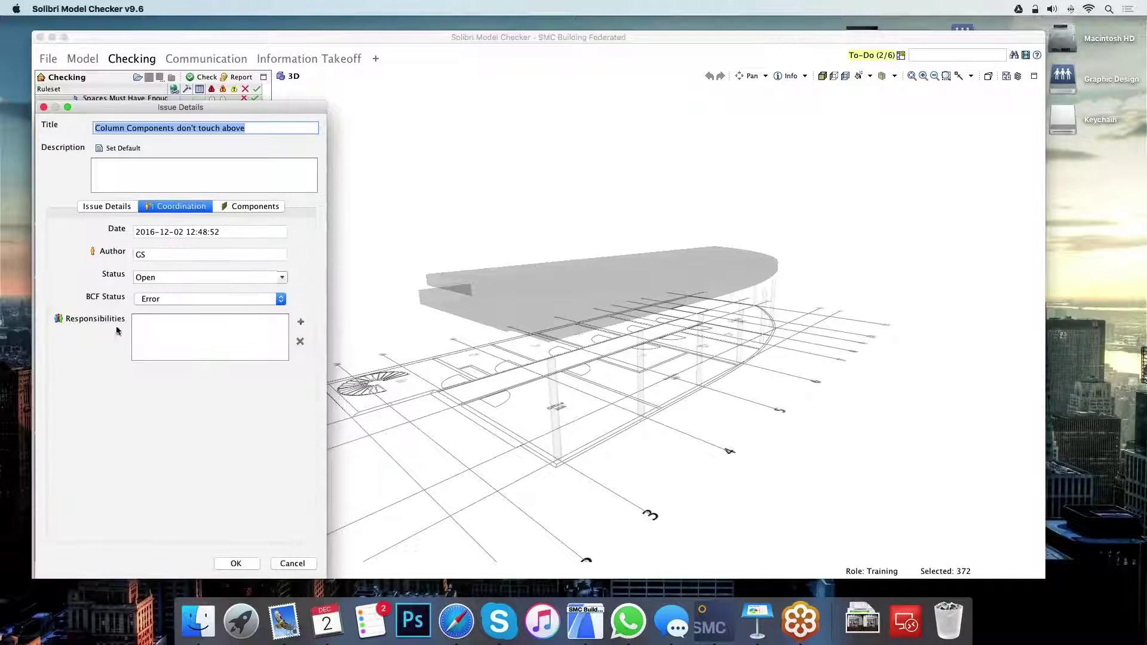
click(301, 322)
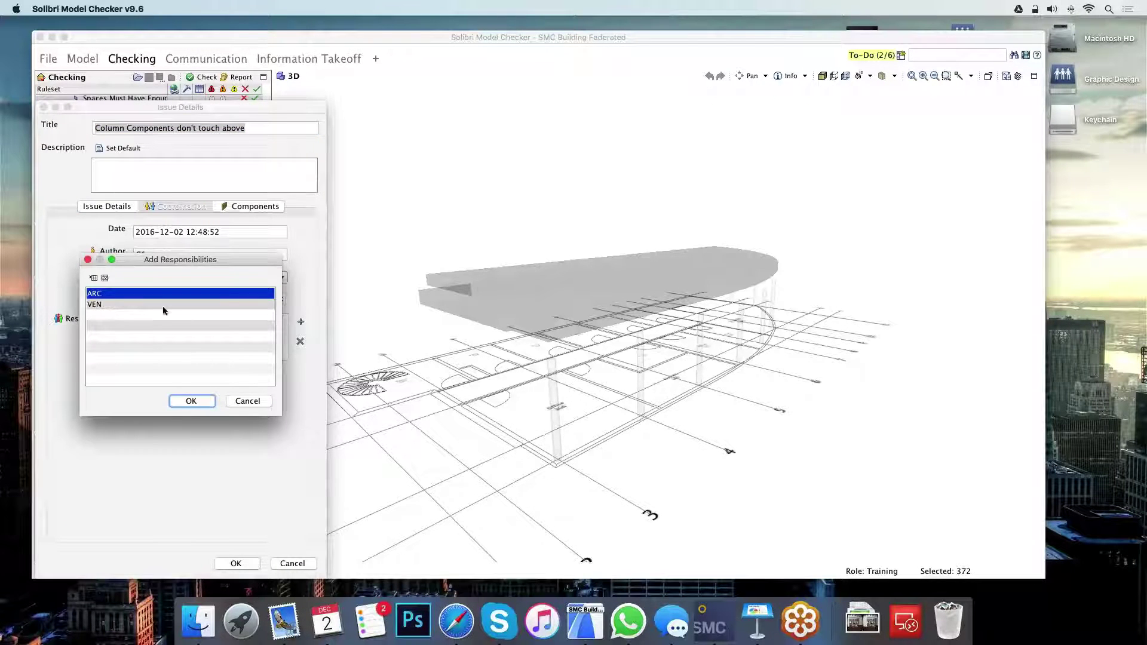
click(191, 401)
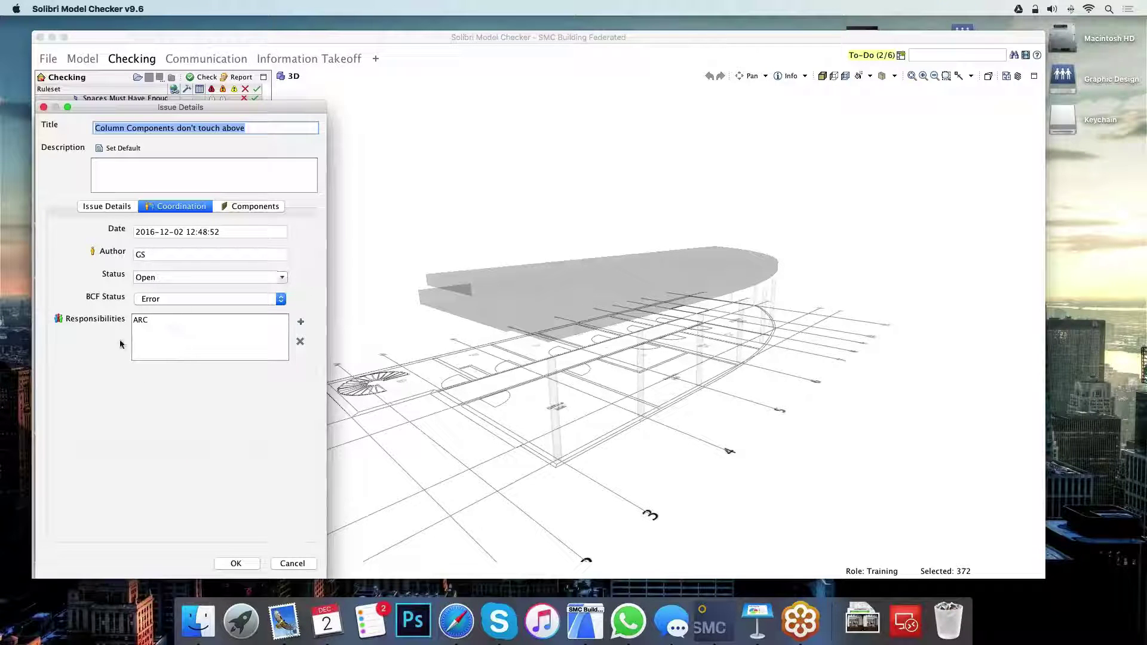
click(236, 564)
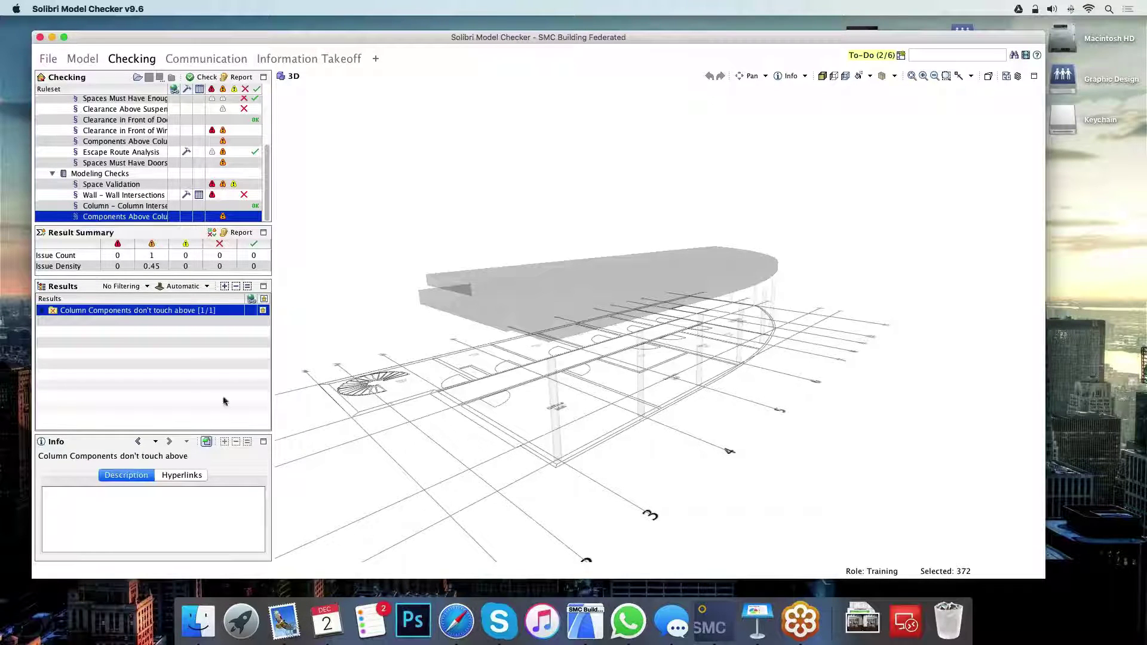
Create a new presentation from checking results in the Communication workspace.
click(198, 62)
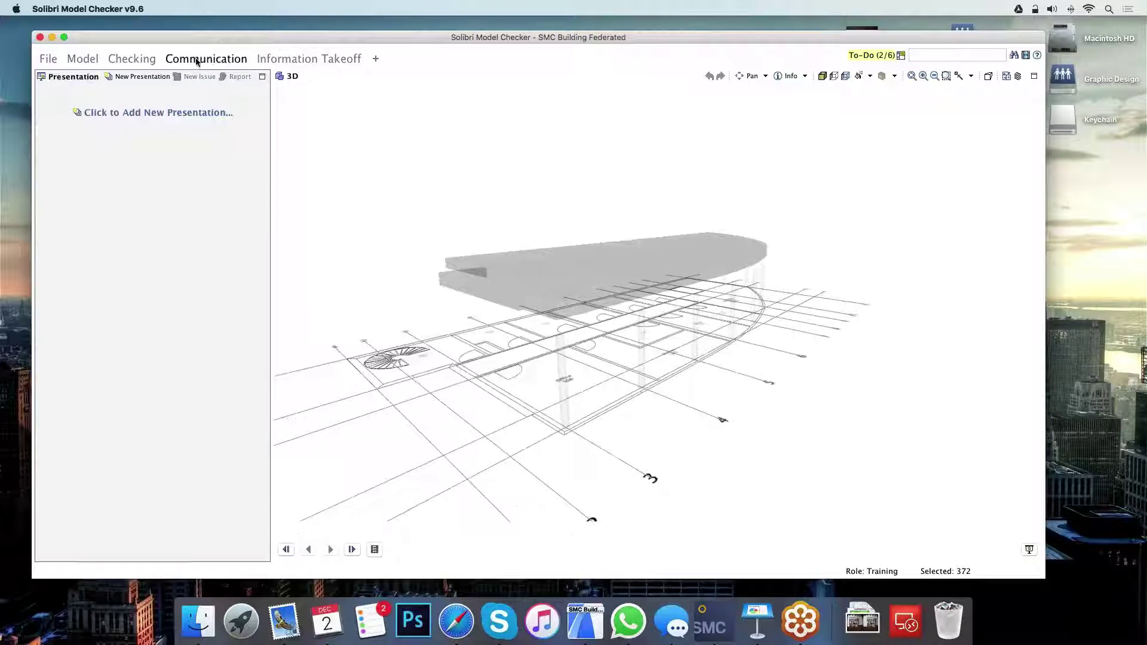
click(187, 114)
drag(192, 216, 429, 165)
click(363, 286)
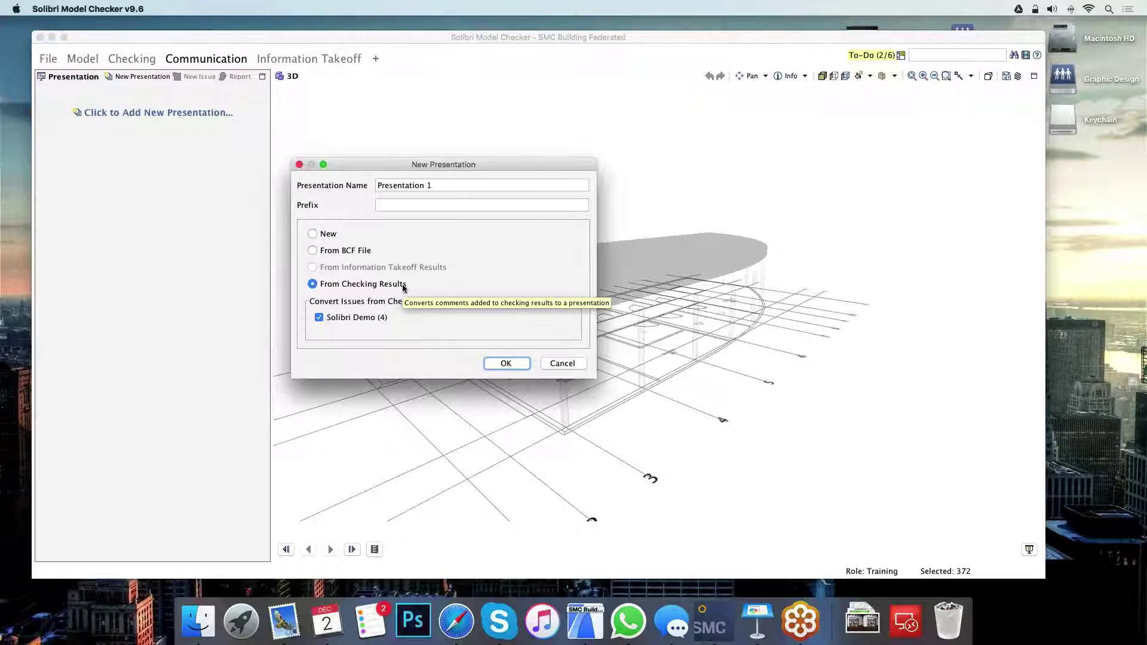
click(506, 363)
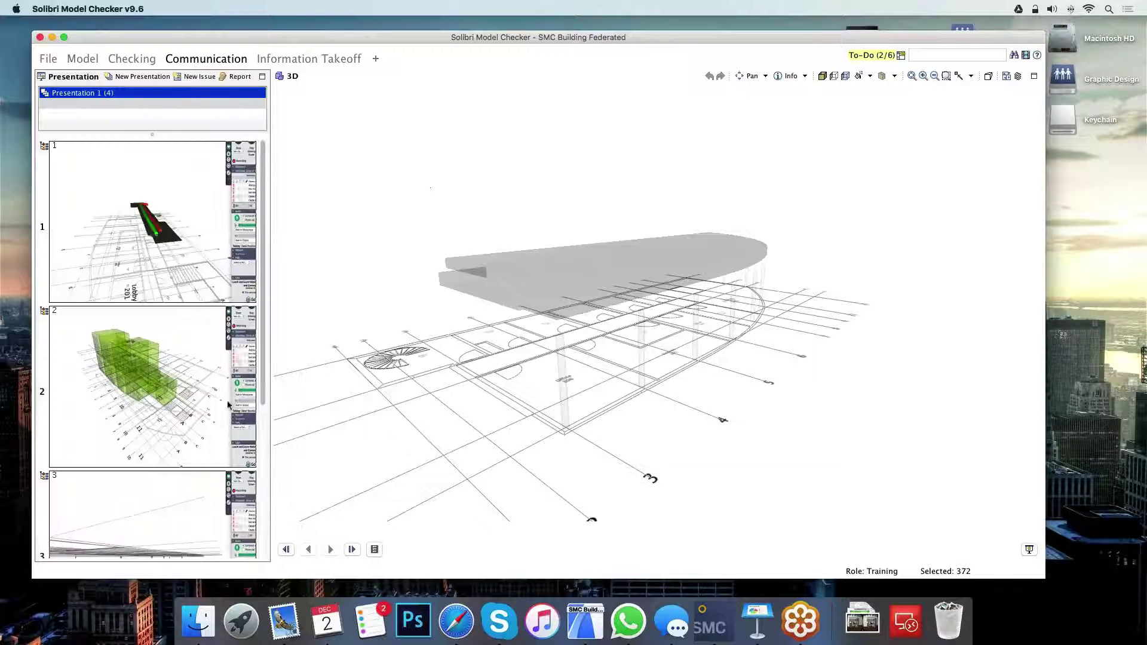
Review slide 4 and the properties of Column.2.9, orbiting around the green column.
scroll(158, 275, down, 5)
click(138, 455)
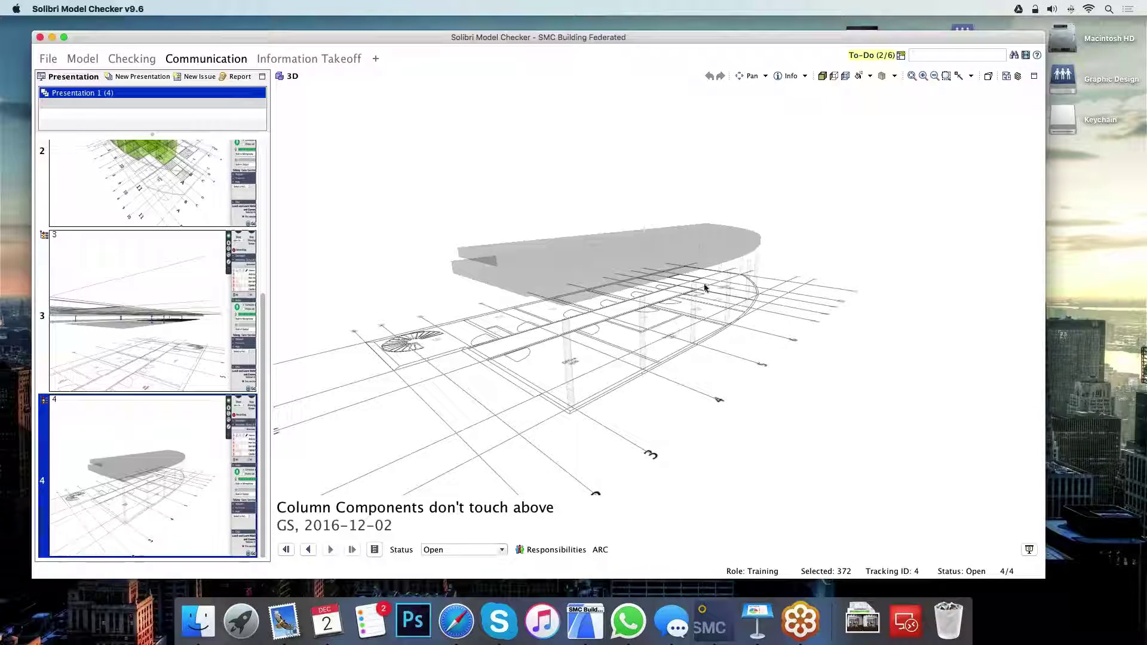
drag(715, 325, 642, 322)
double_click(642, 322)
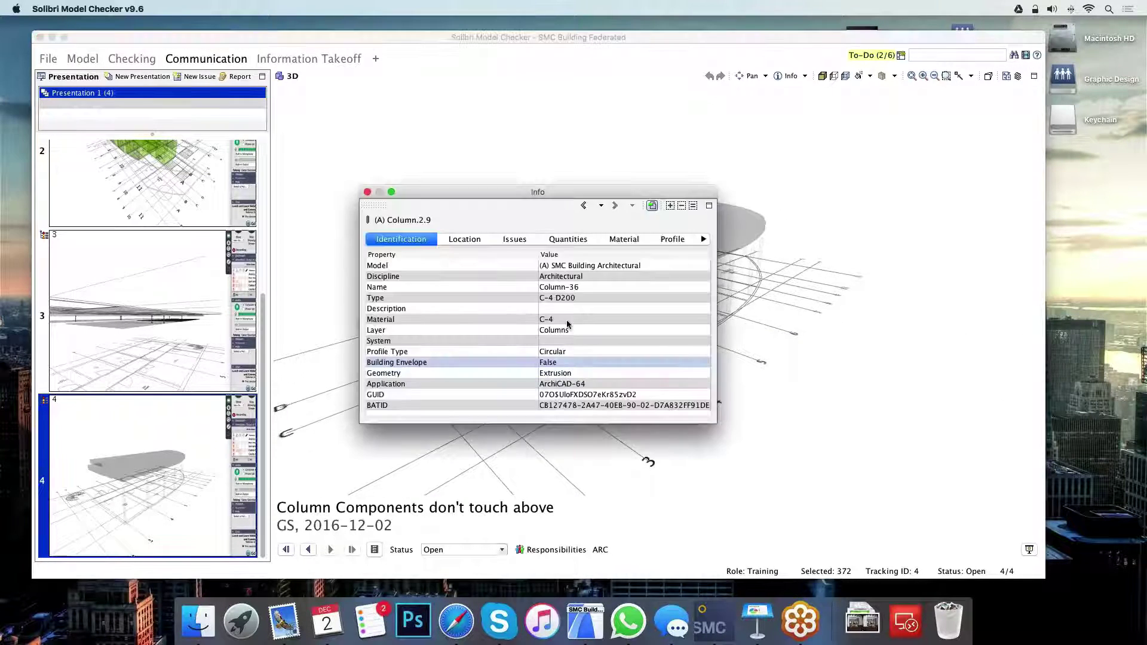
click(367, 191)
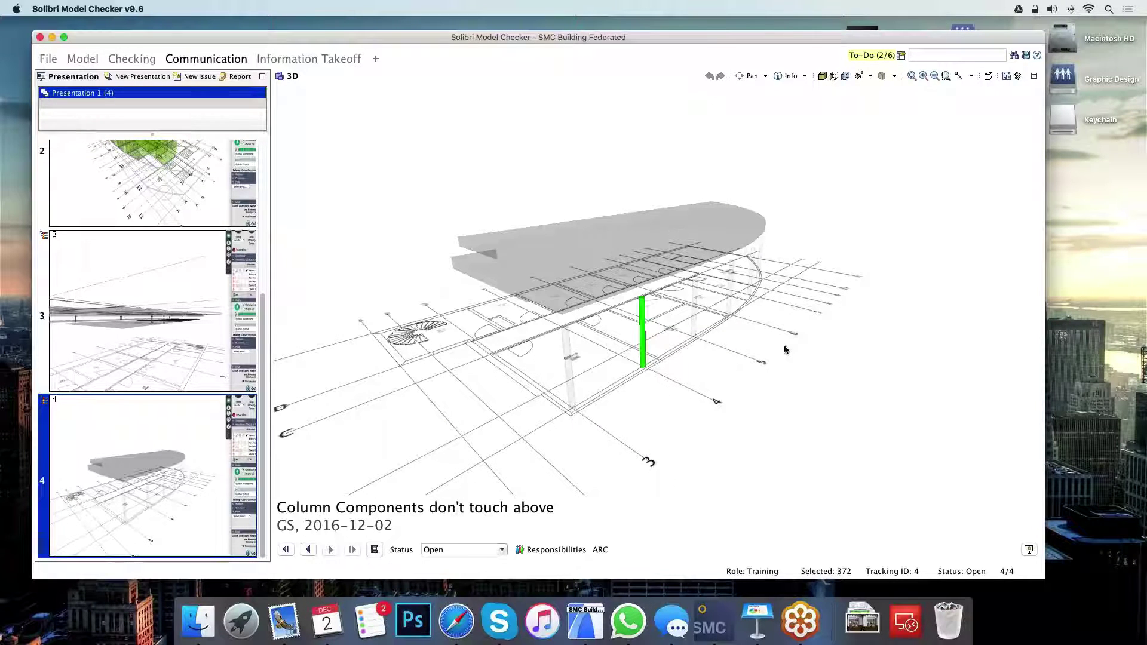
drag(785, 349, 578, 451)
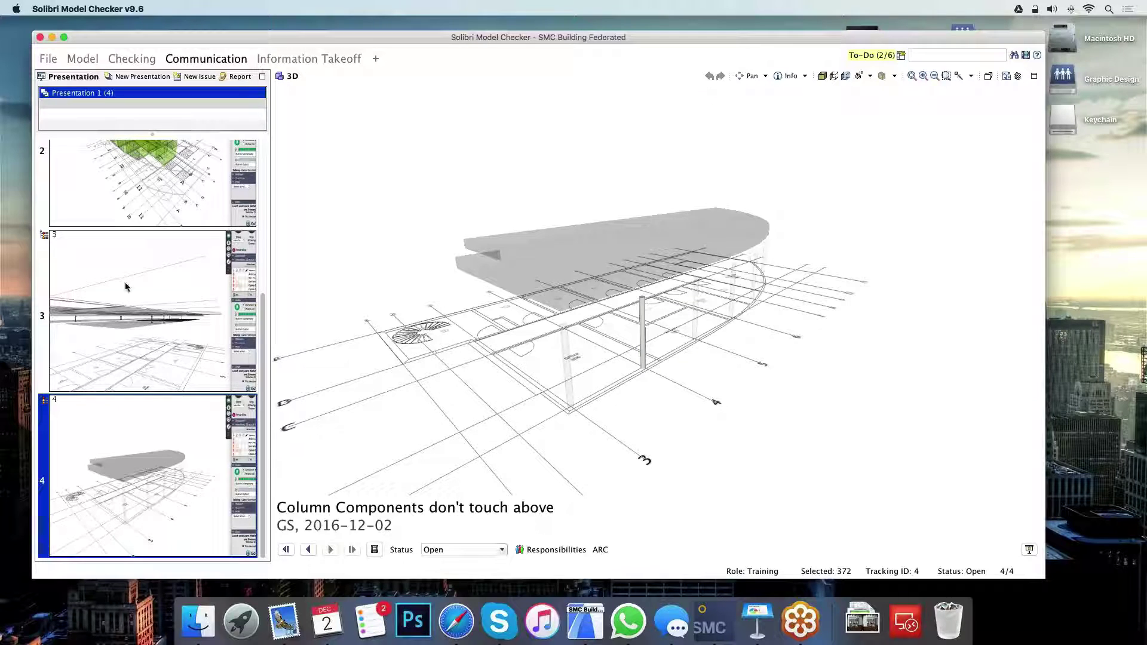
Save Presentation 1 as a BCF Report v1.0 named Presentation 1.bcfzip on the Desktop.
click(239, 77)
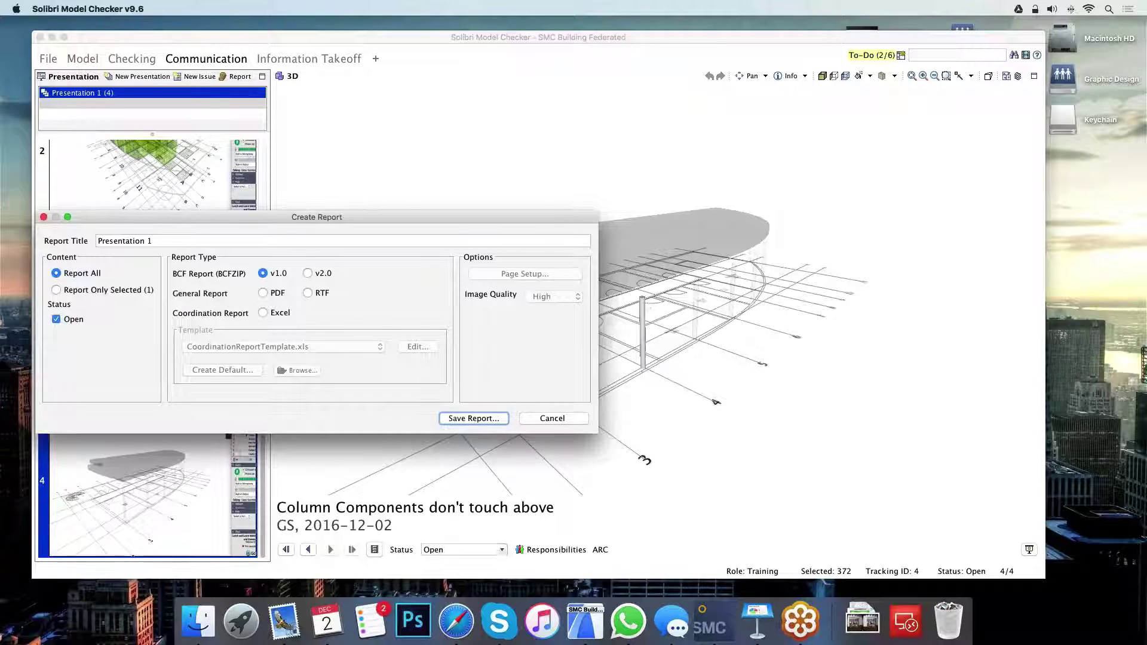
click(476, 419)
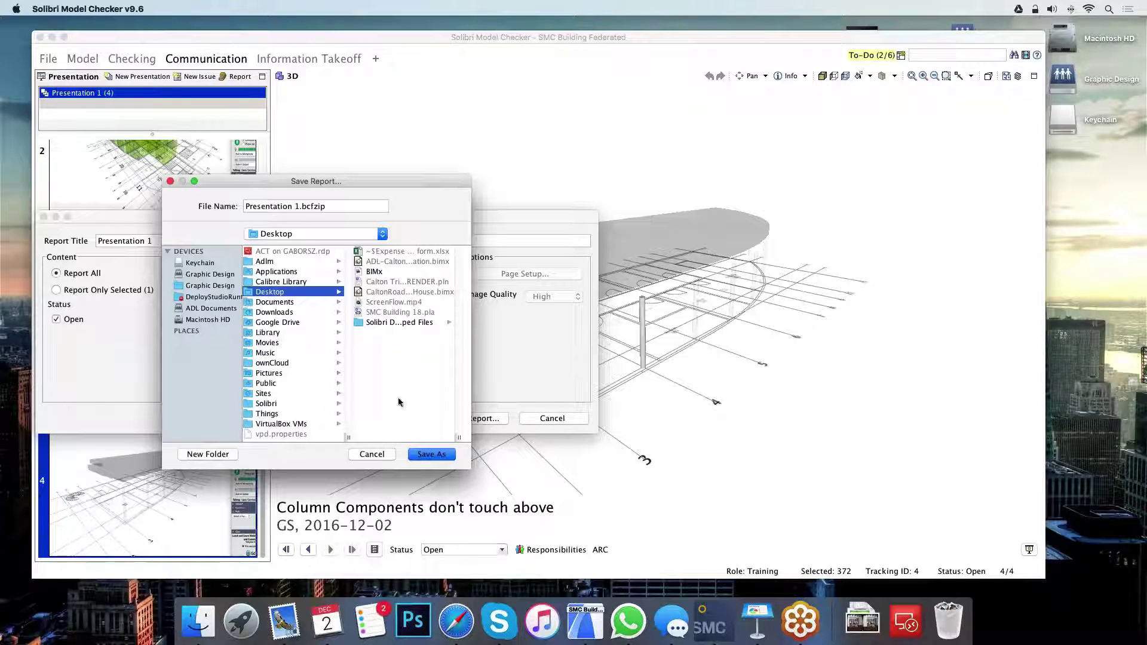
click(431, 455)
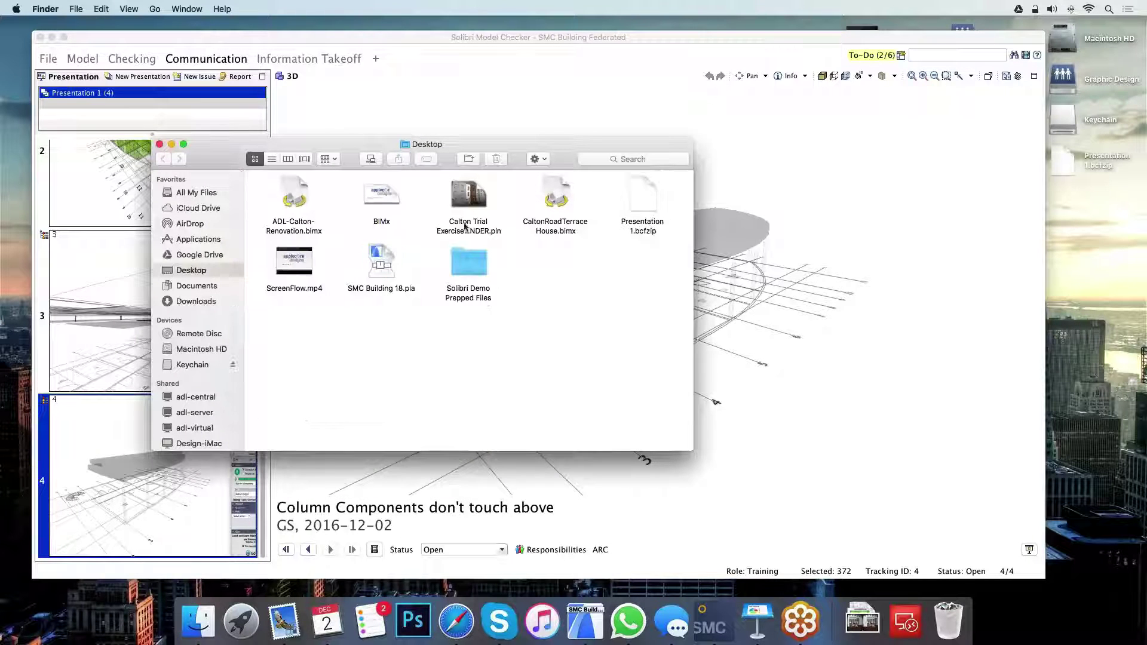
Move the Desktop Finder window aside to check that Presentation 1.bcfzip is there.
drag(297, 154, 461, 171)
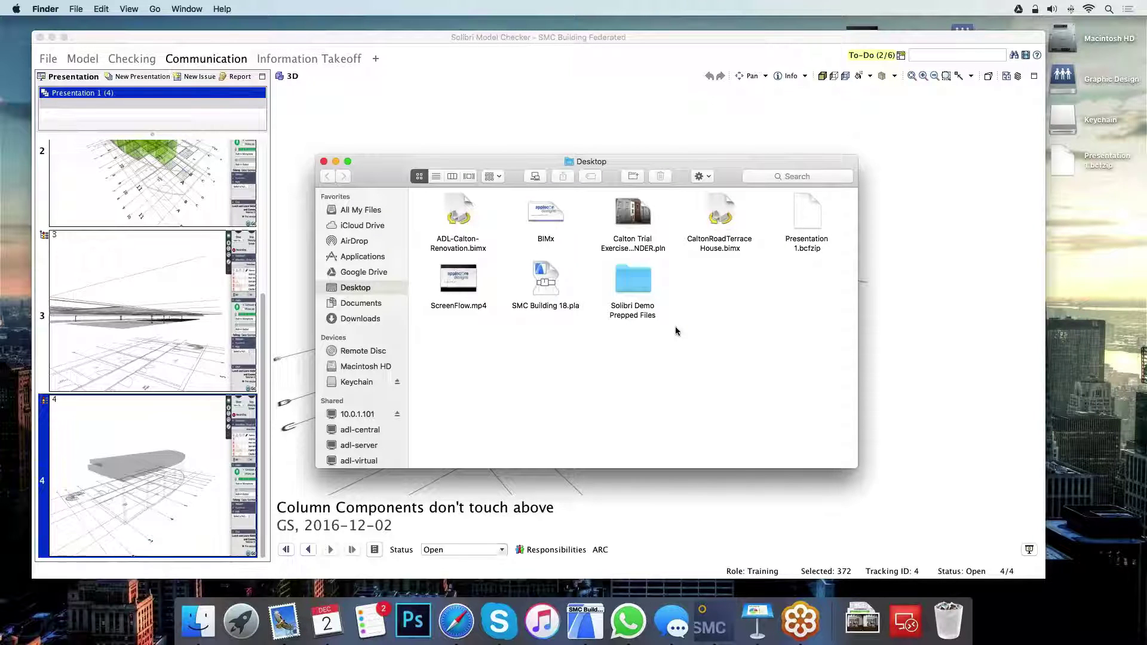
Import Presentation 1.bcfzip from the Desktop as ARCHICAD mark-up entries.
click(585, 621)
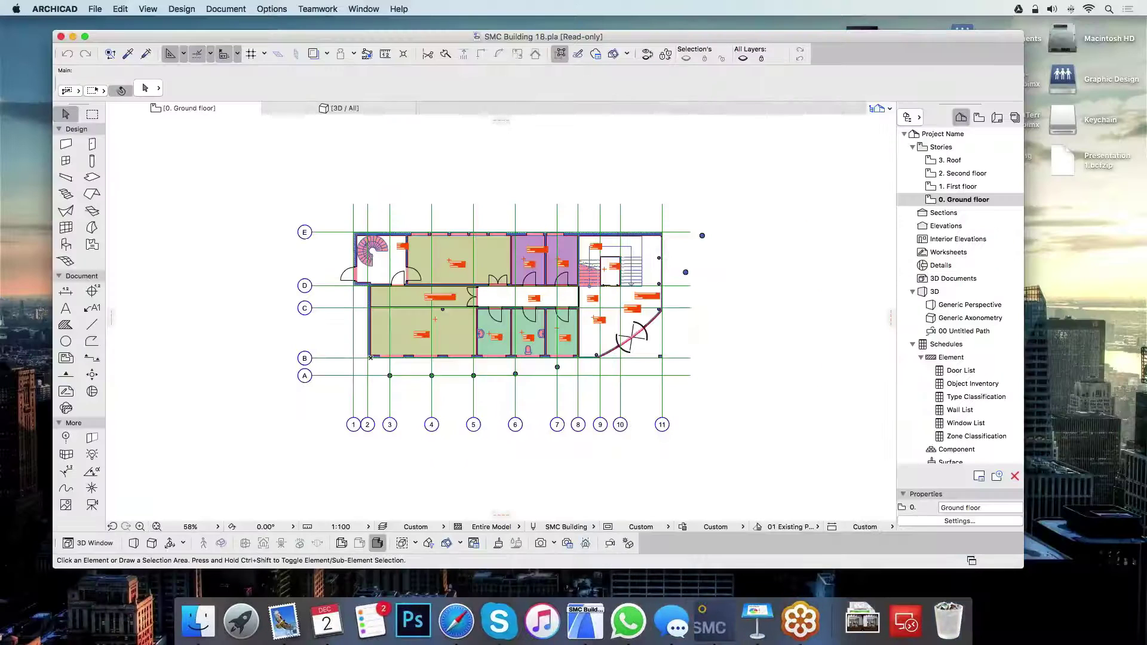
drag(647, 37, 627, 35)
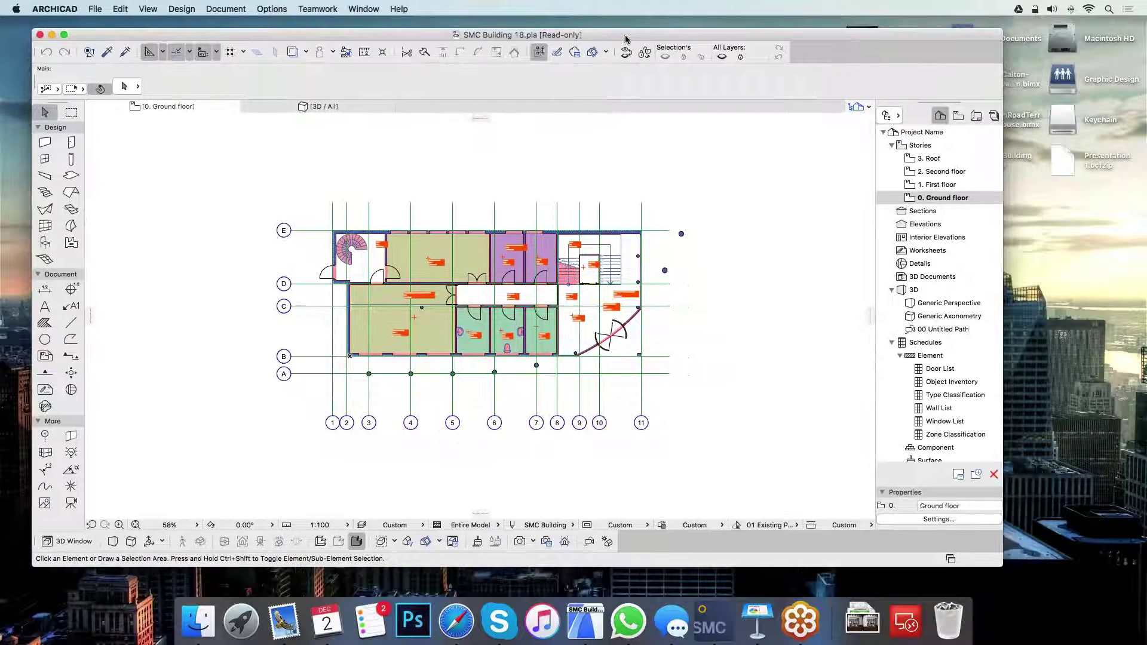
click(558, 53)
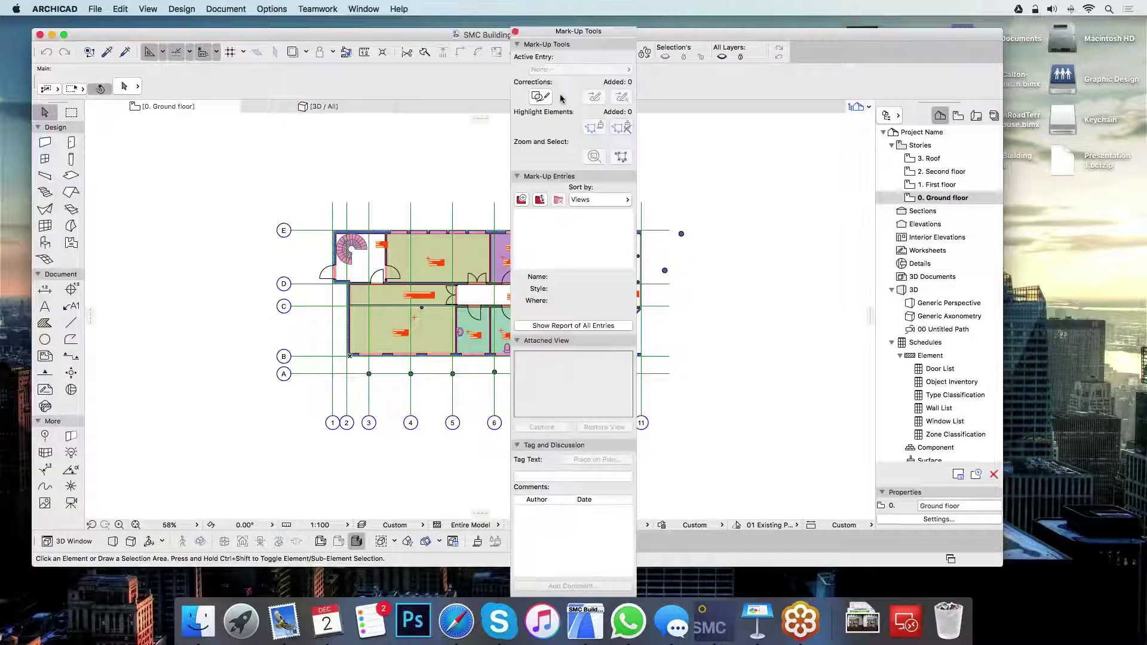
click(540, 200)
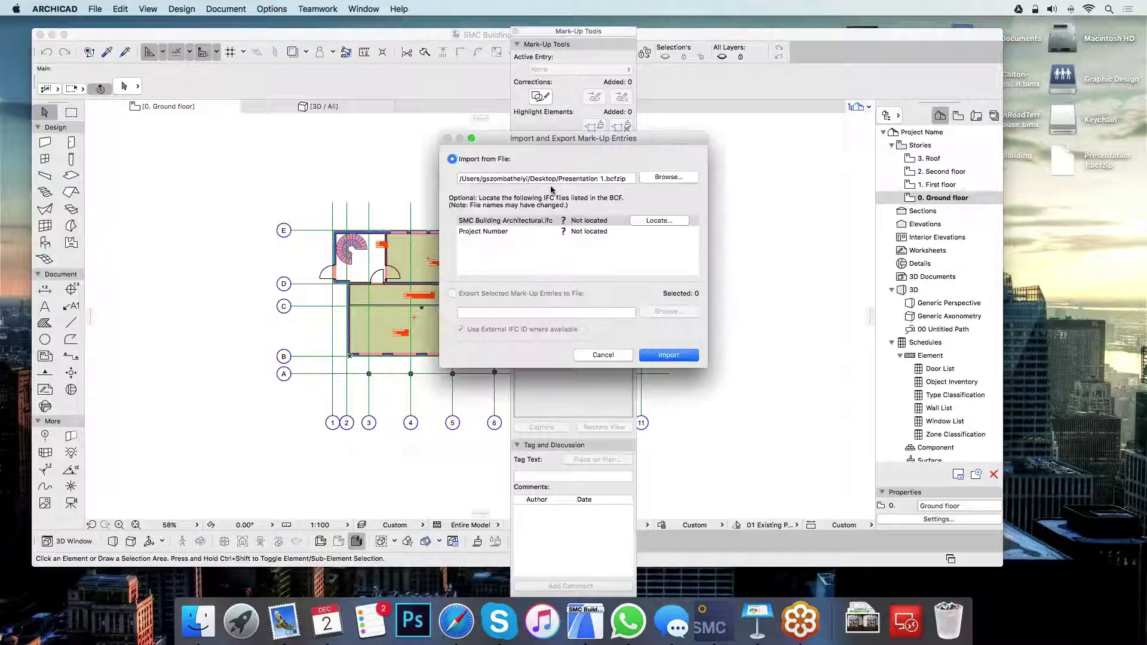
click(663, 178)
click(744, 296)
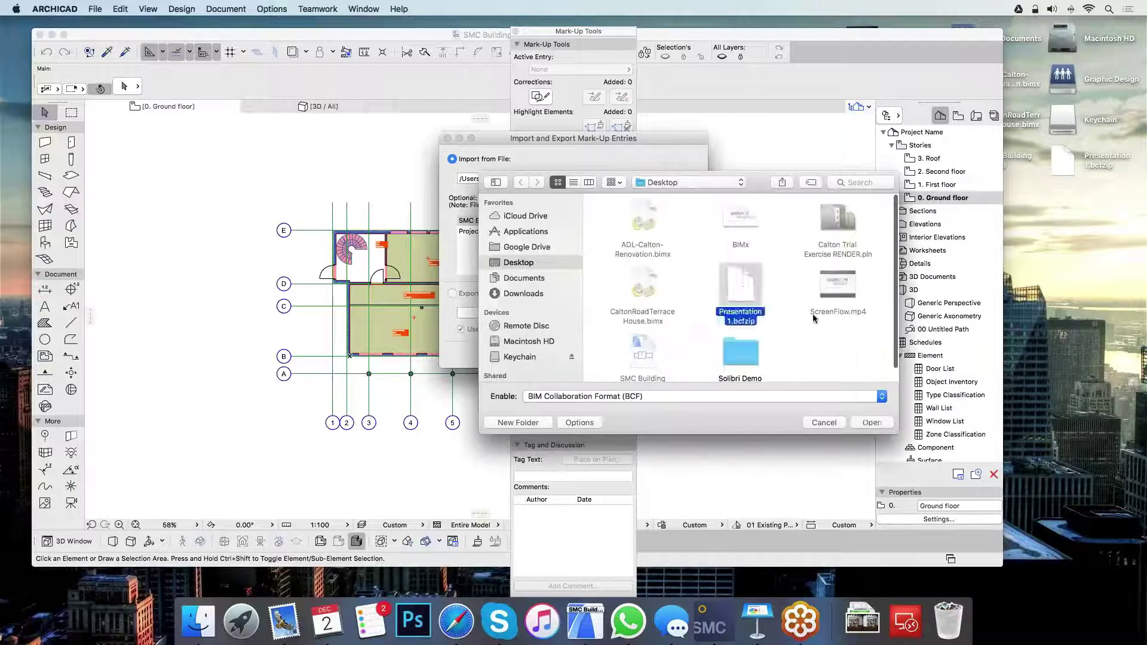
click(872, 422)
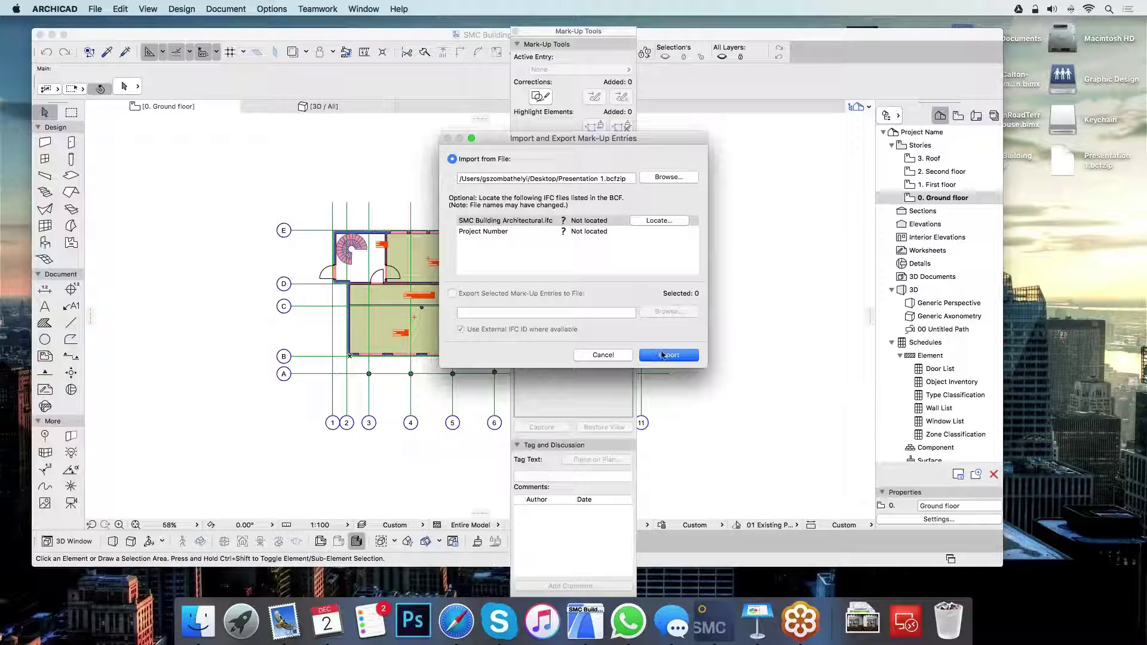
click(689, 357)
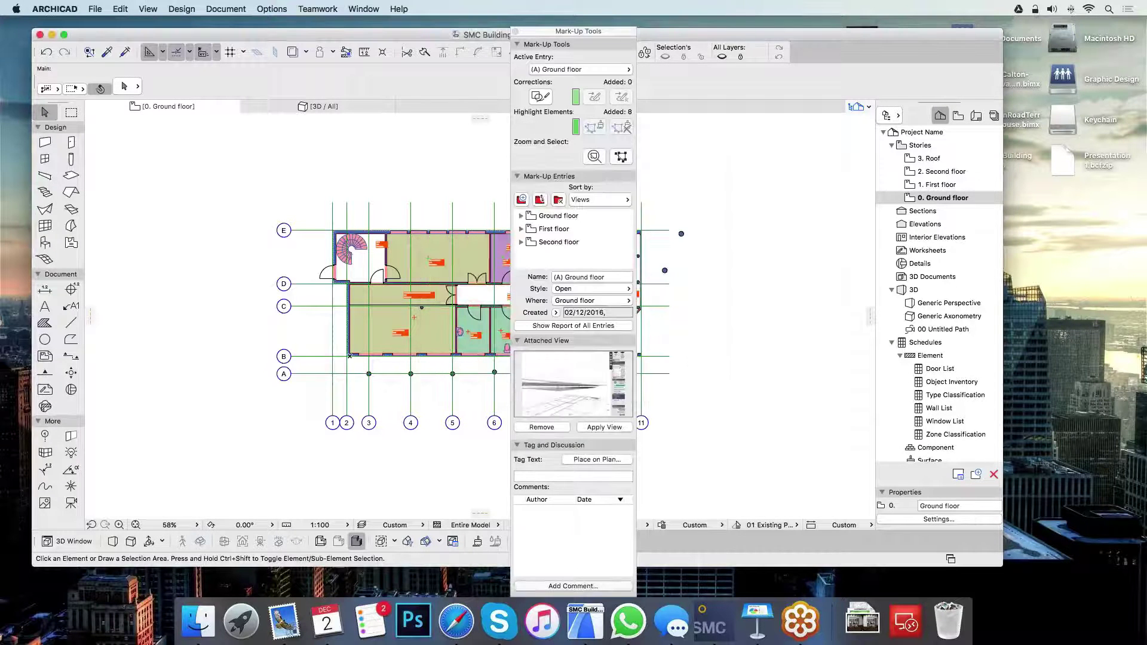
Select the (A) Ground floor entry to show its 3D view.
click(521, 216)
click(573, 229)
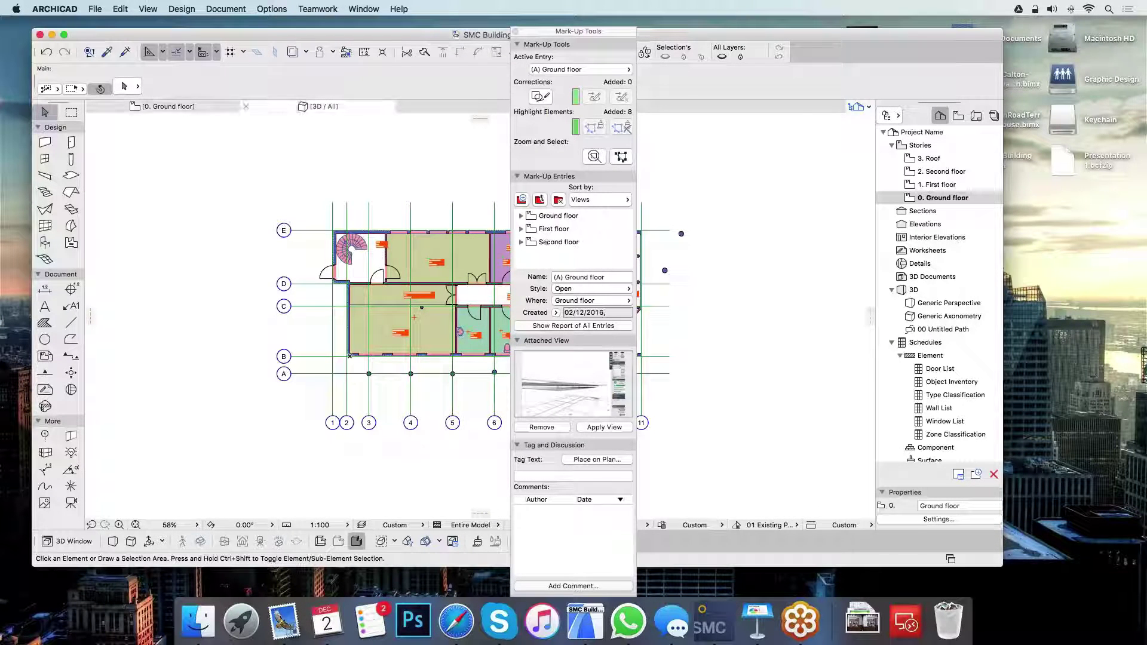
drag(548, 34, 752, 27)
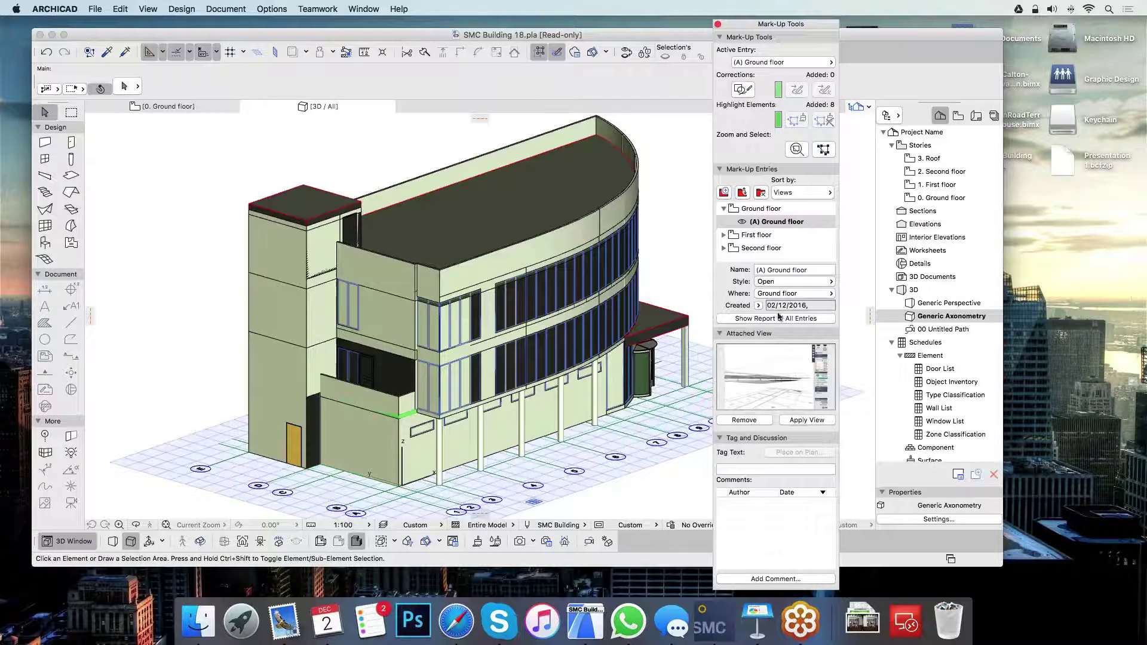
Apply the Second floor 'Column Components don't touch above' view, then open Filter and Cut Elements in 3D.
double_click(761, 248)
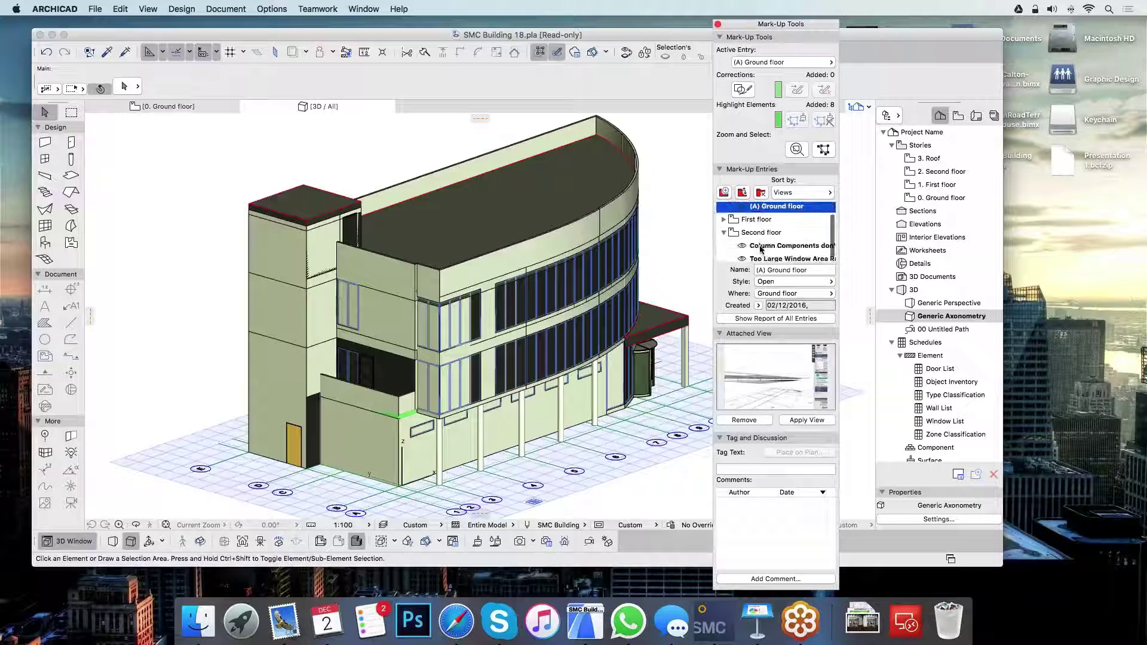
click(772, 242)
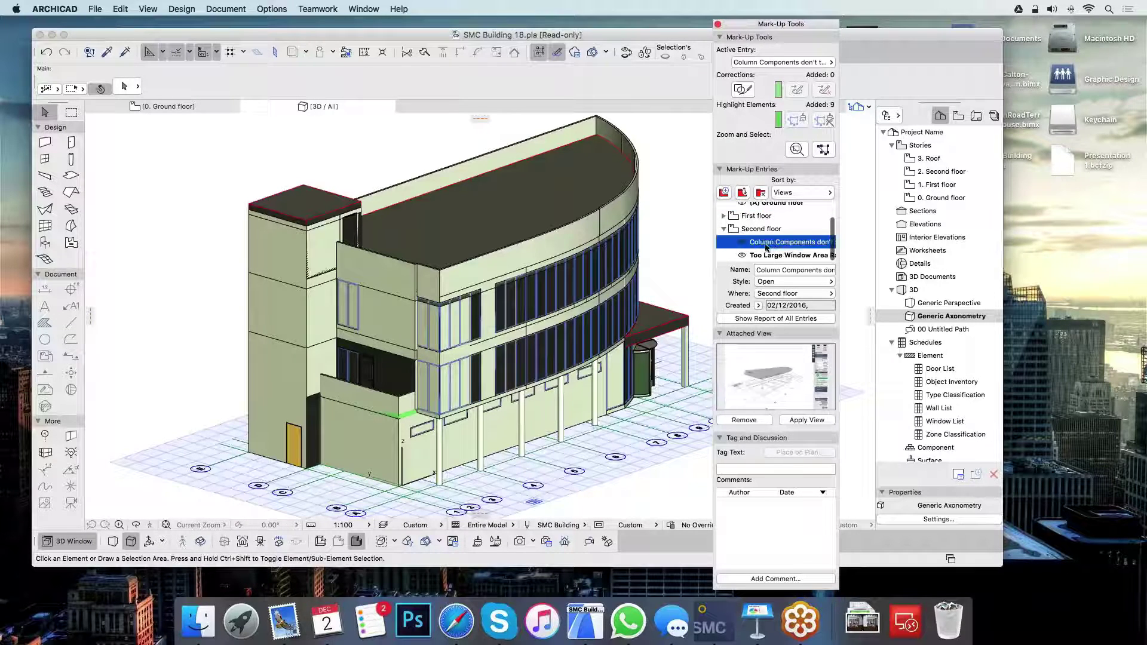
double_click(772, 245)
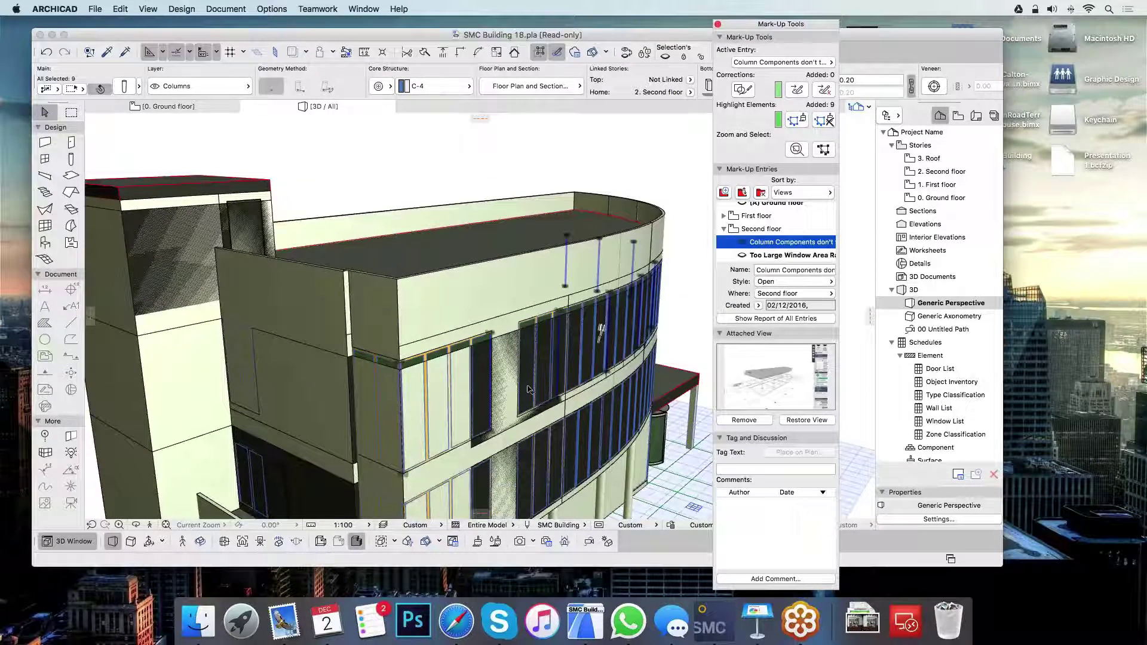
mouse_move(517, 298)
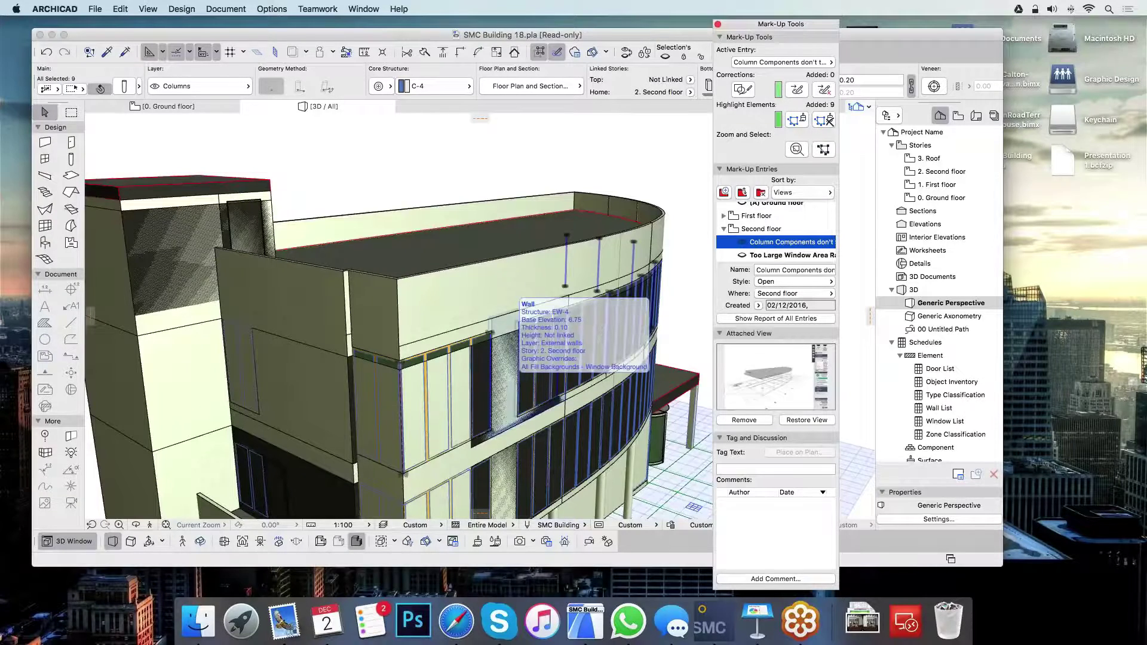
key(super+alt+f)
Apply the Zone 3D filter and orbit to inspect the curved facade and roof columns.
scroll(625, 443, down, 2)
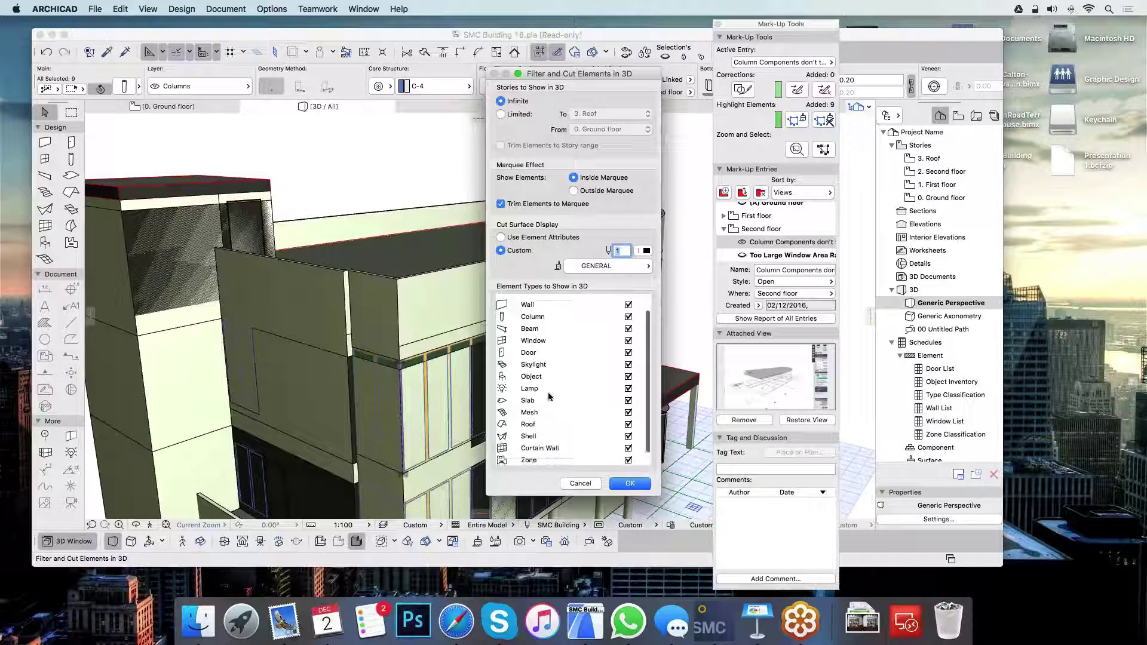
click(628, 457)
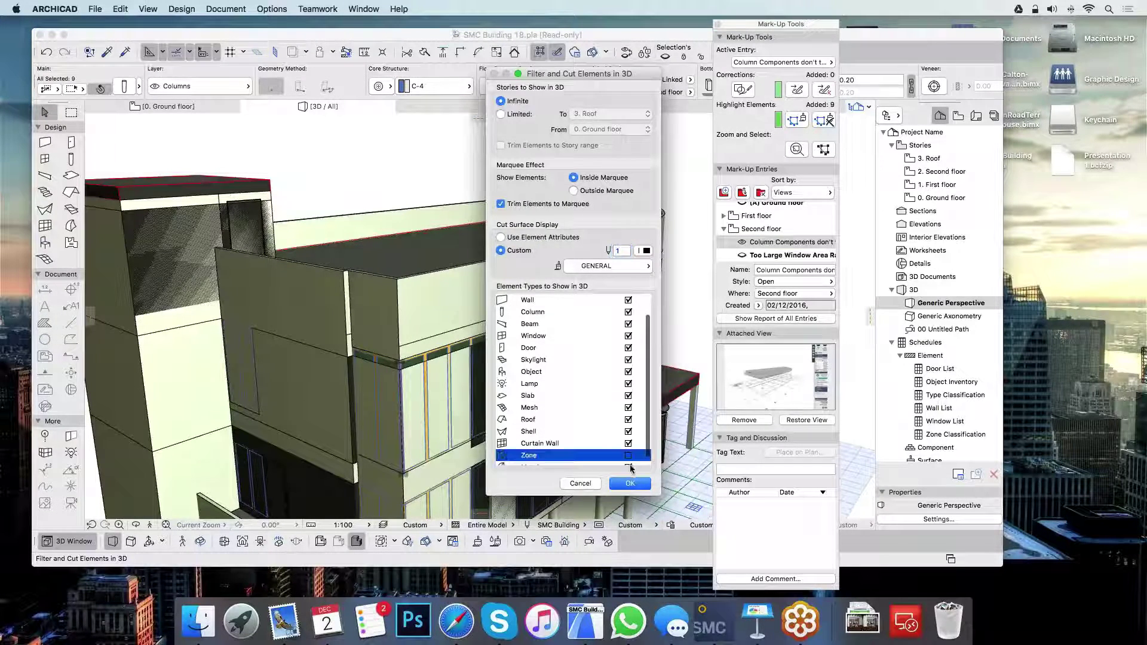
click(629, 483)
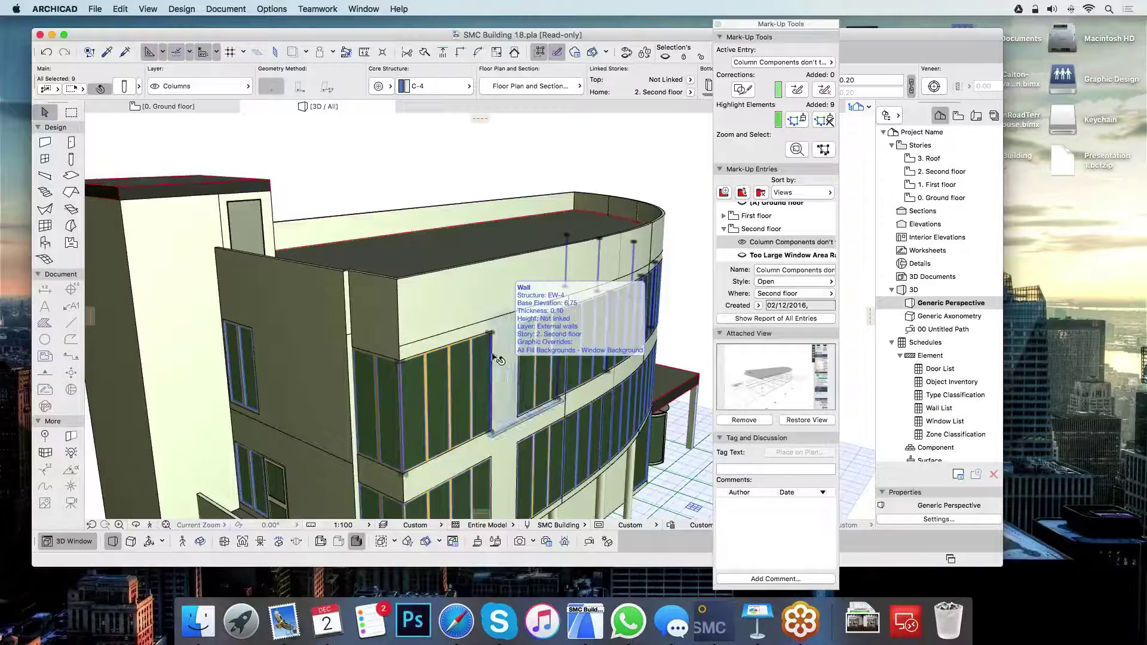
click(594, 54)
drag(443, 352, 407, 329)
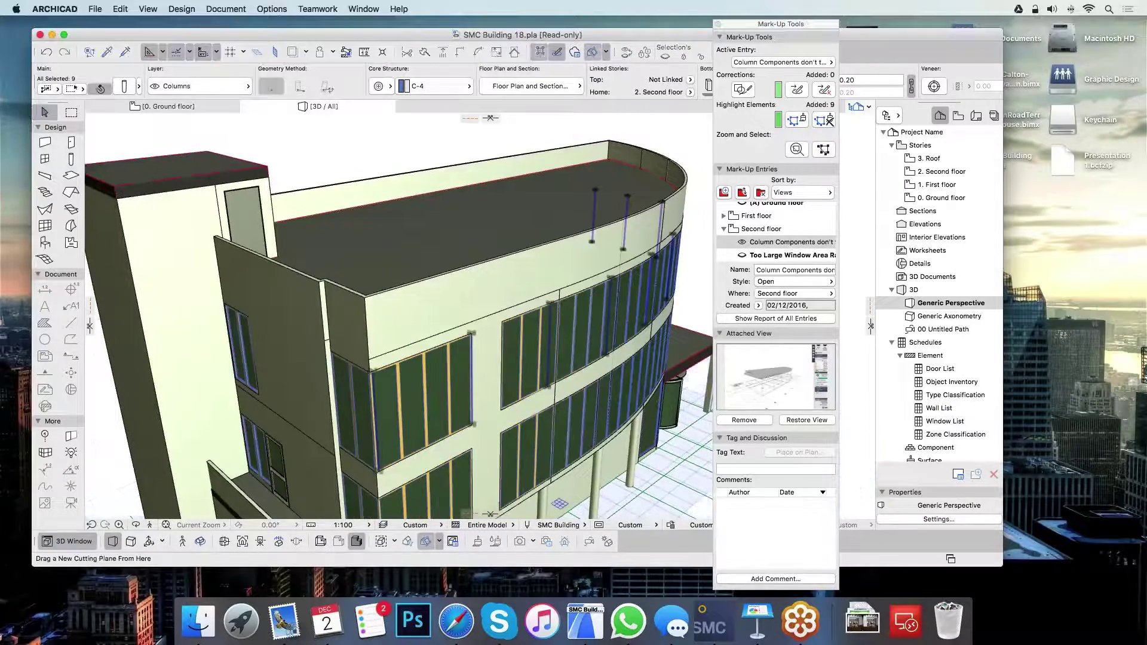
Cut the building open with a 3D cutting plane and hide the cutting plane outlines.
click(425, 542)
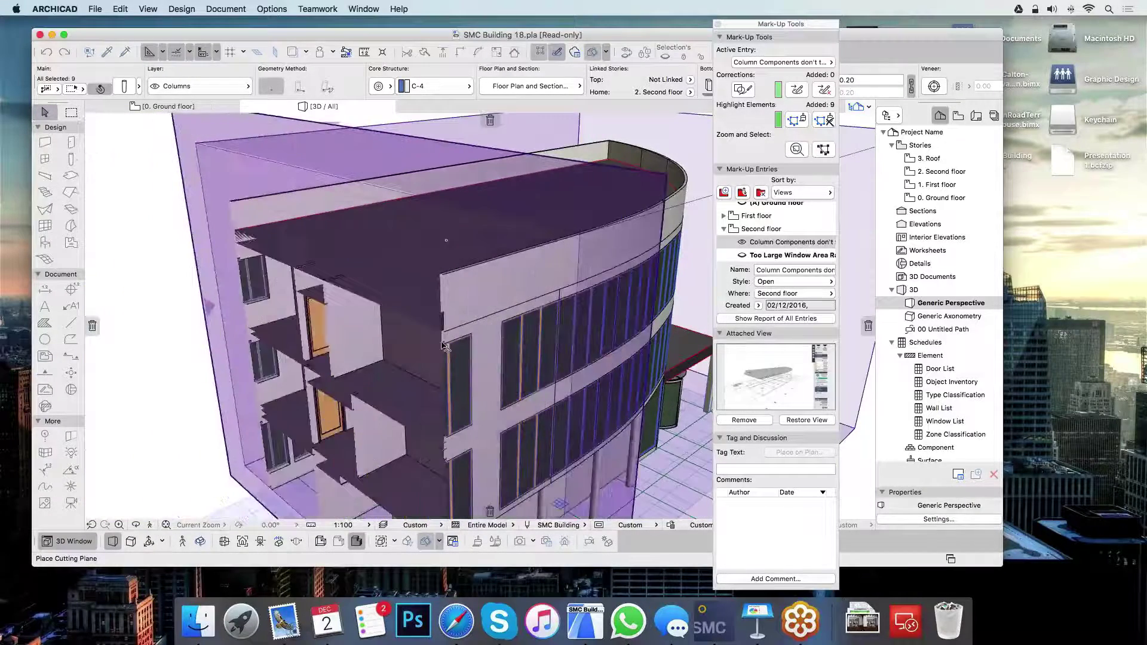
click(340, 413)
click(340, 412)
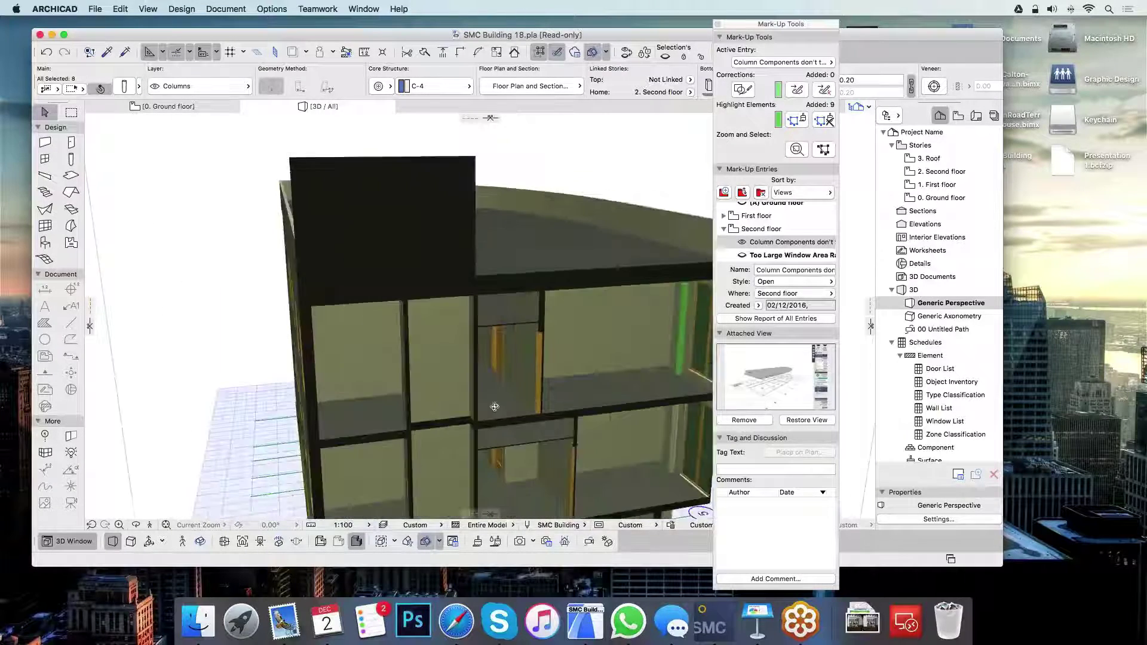
click(606, 52)
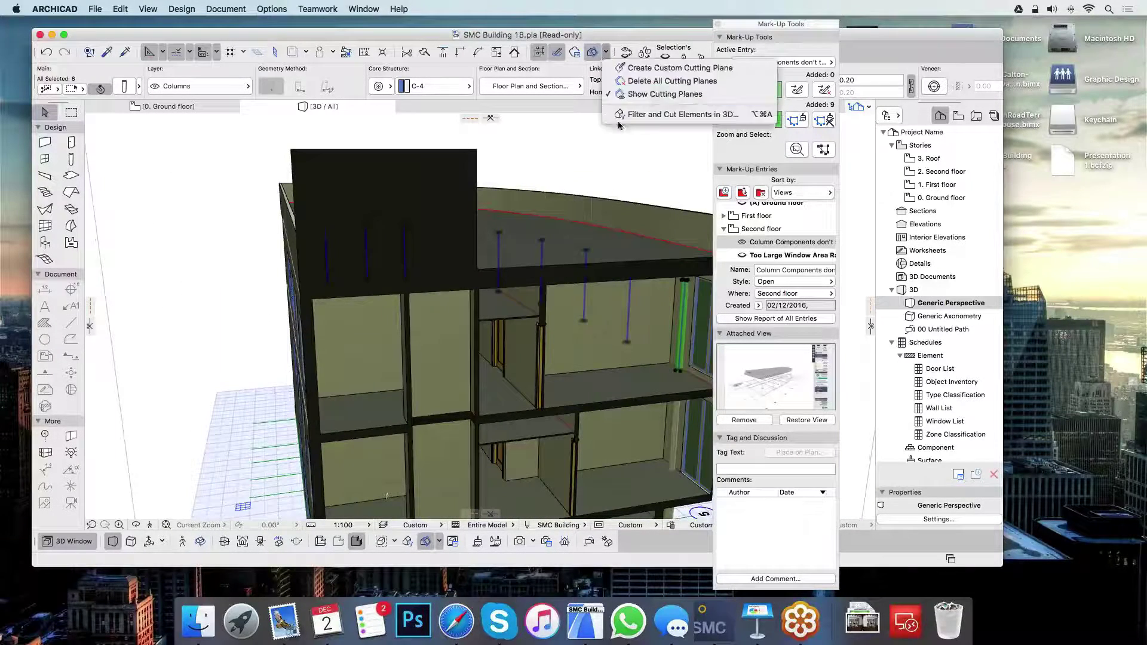
click(660, 93)
scroll(359, 317, up, 10)
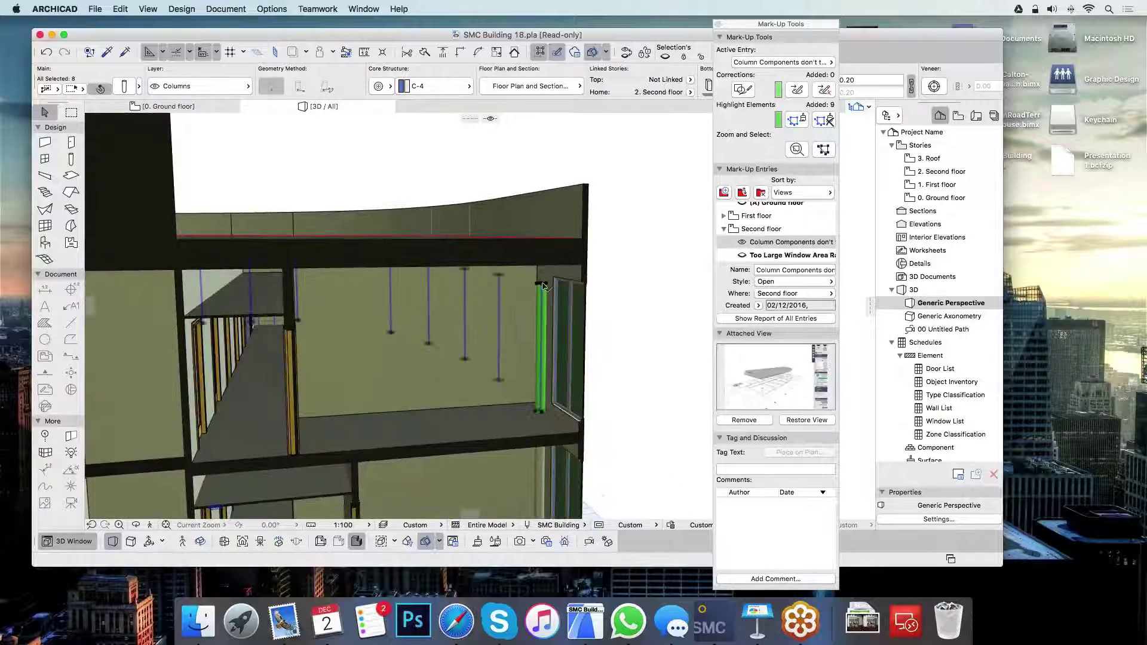
Stretch the green column's height so its top reaches the roof slab.
click(543, 286)
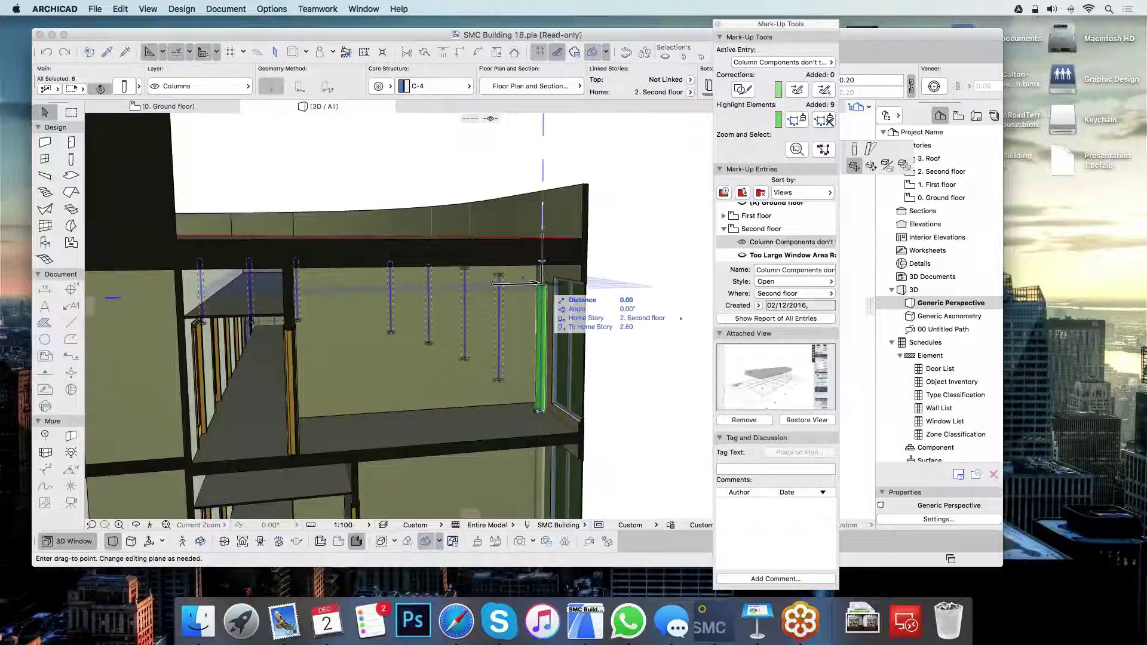
click(854, 150)
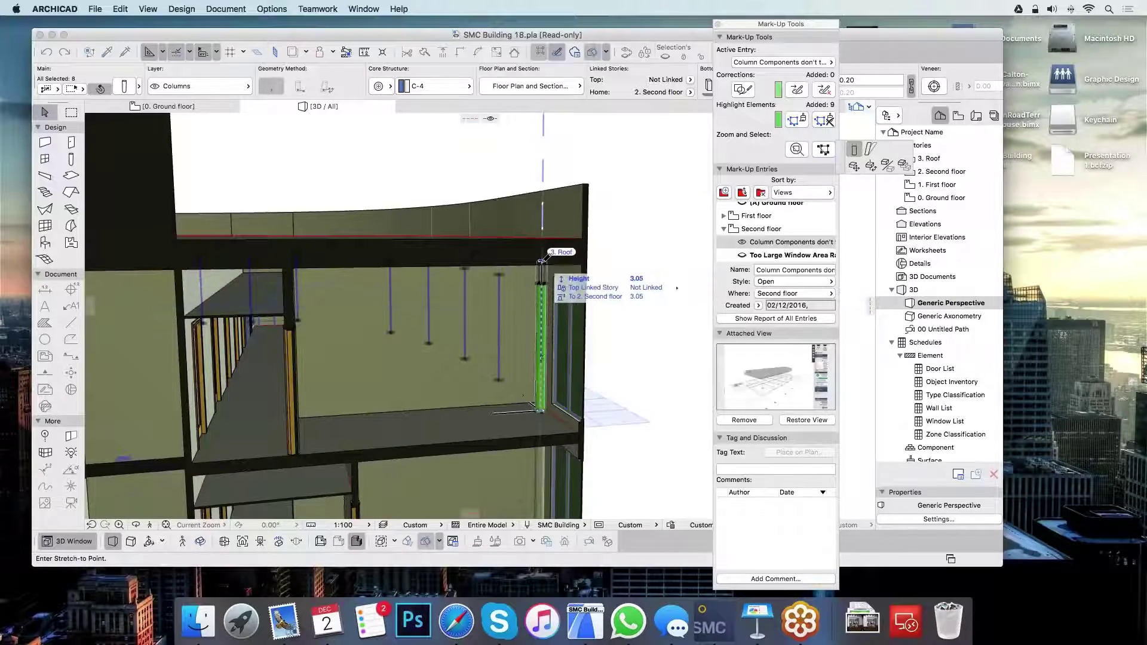
click(544, 260)
scroll(543, 260, up, 3)
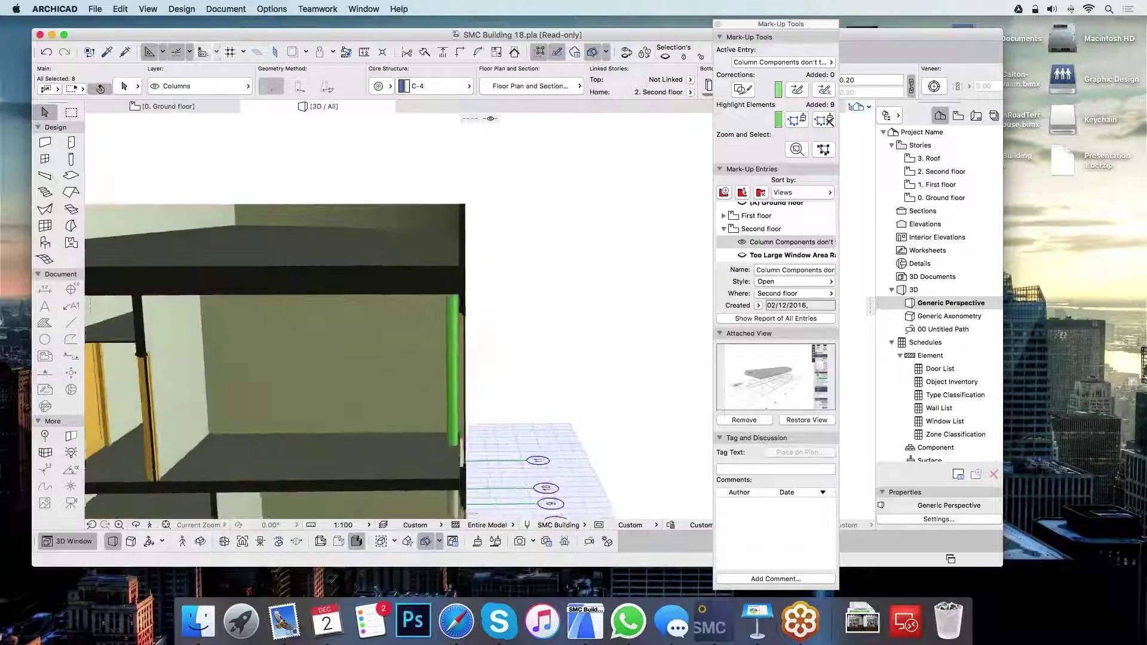
scroll(386, 316, down, 10)
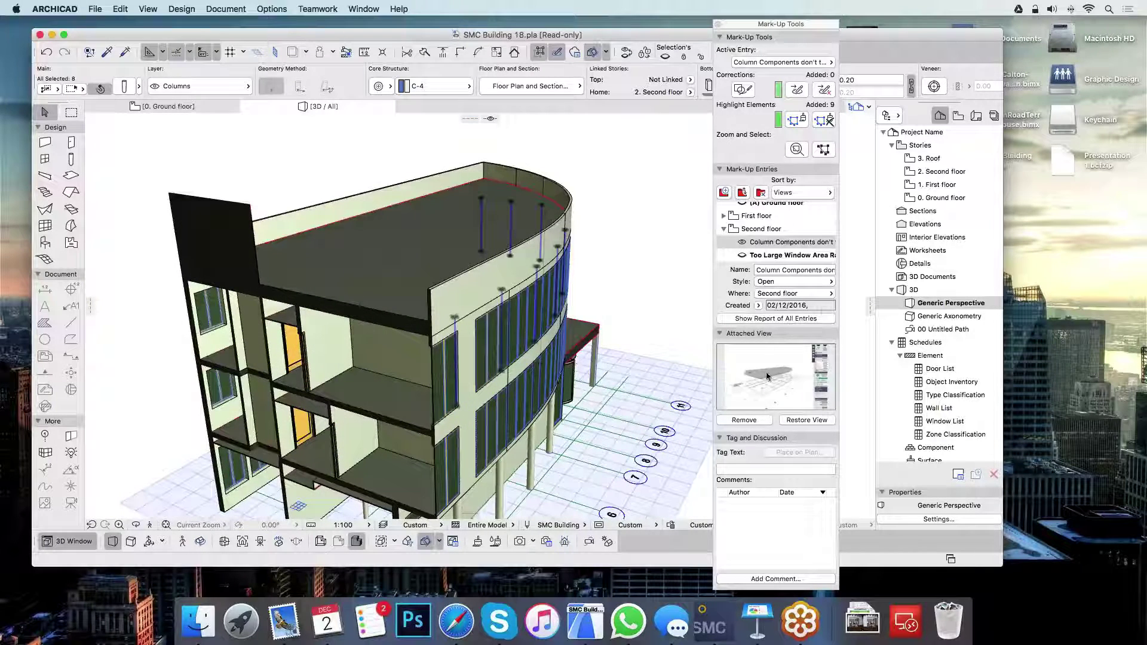
Set the column-components entry's status to Closed, then cancel out of the Export Selected Mark-Up Entries setting.
click(765, 282)
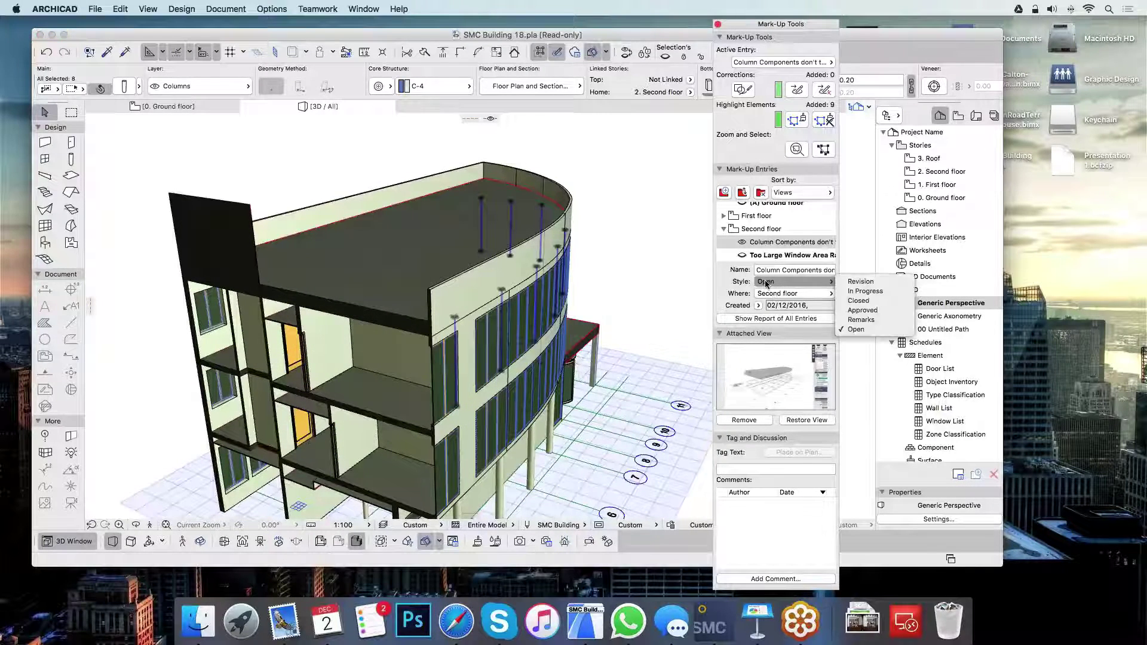
click(859, 300)
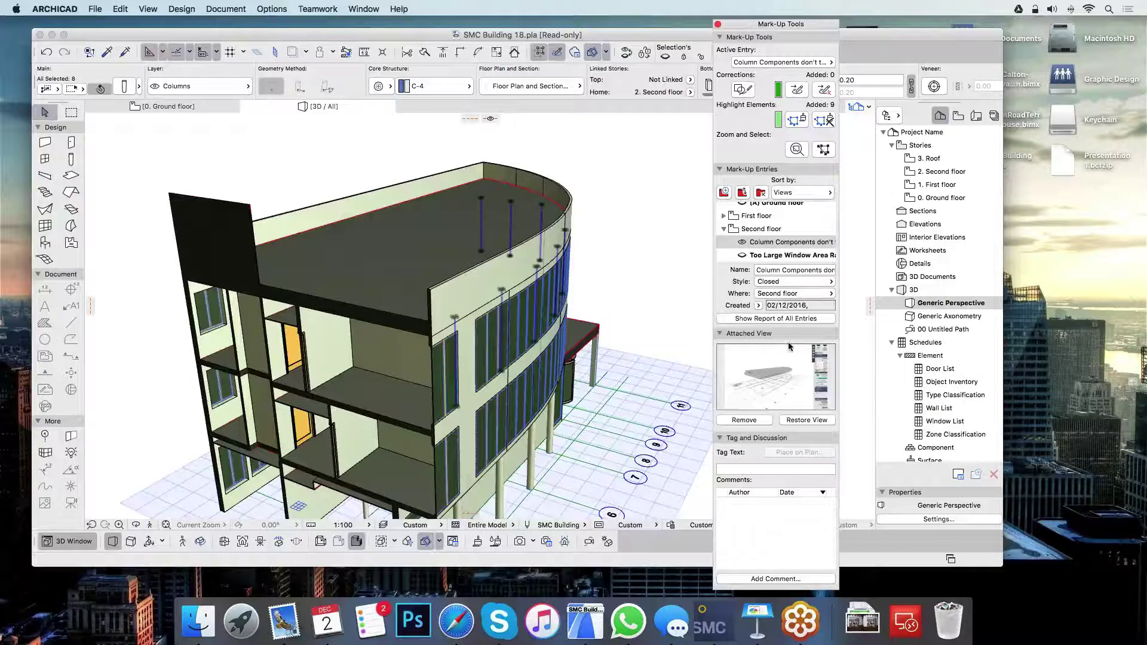
click(740, 194)
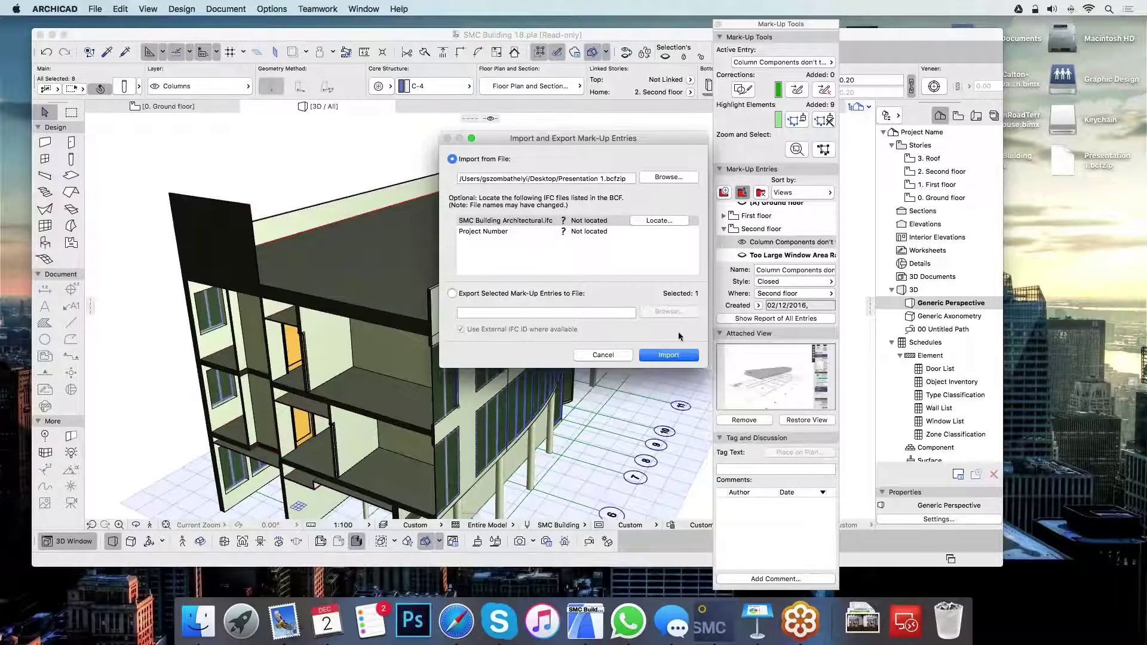
click(473, 295)
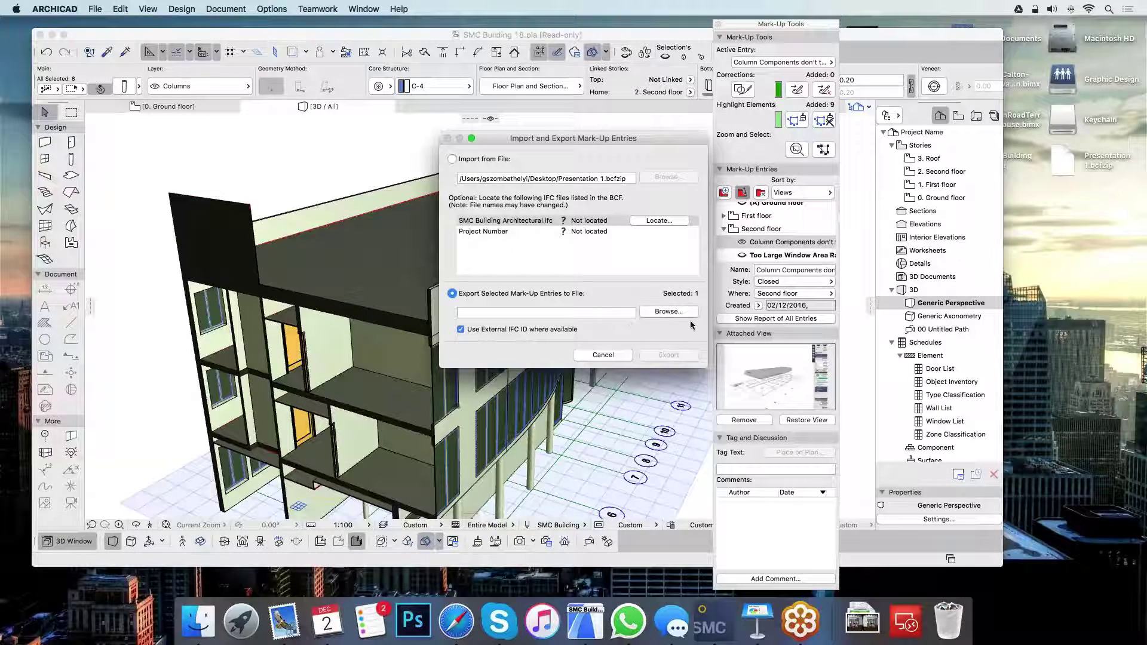
click(607, 358)
Return to Solibri Model Checker's Communication presentation view.
click(710, 623)
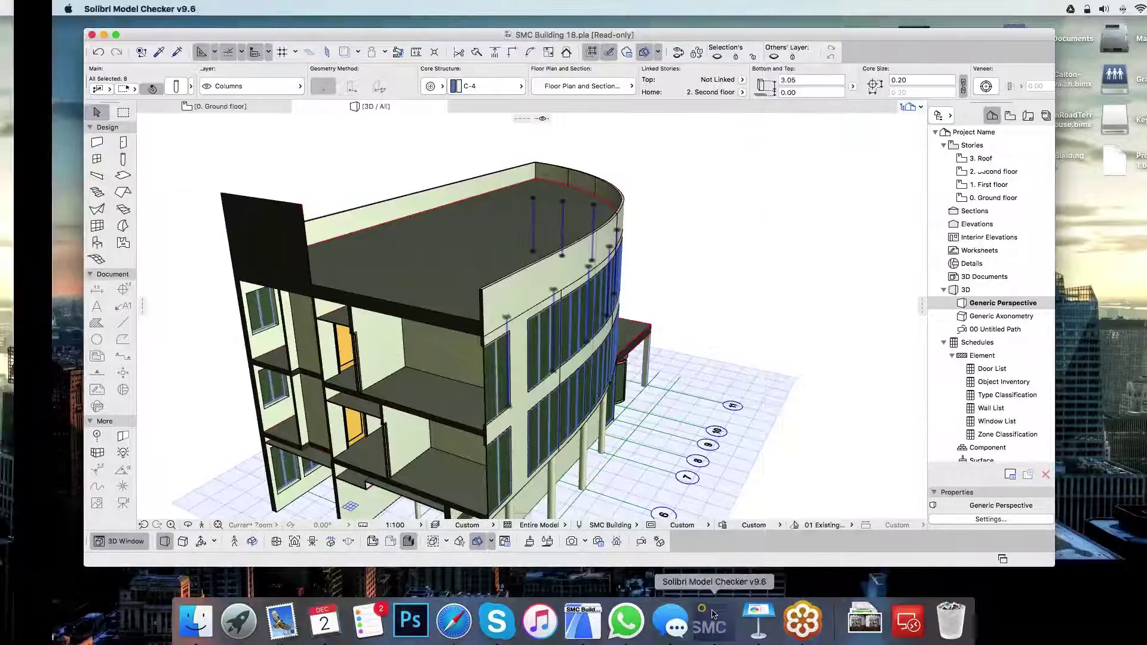